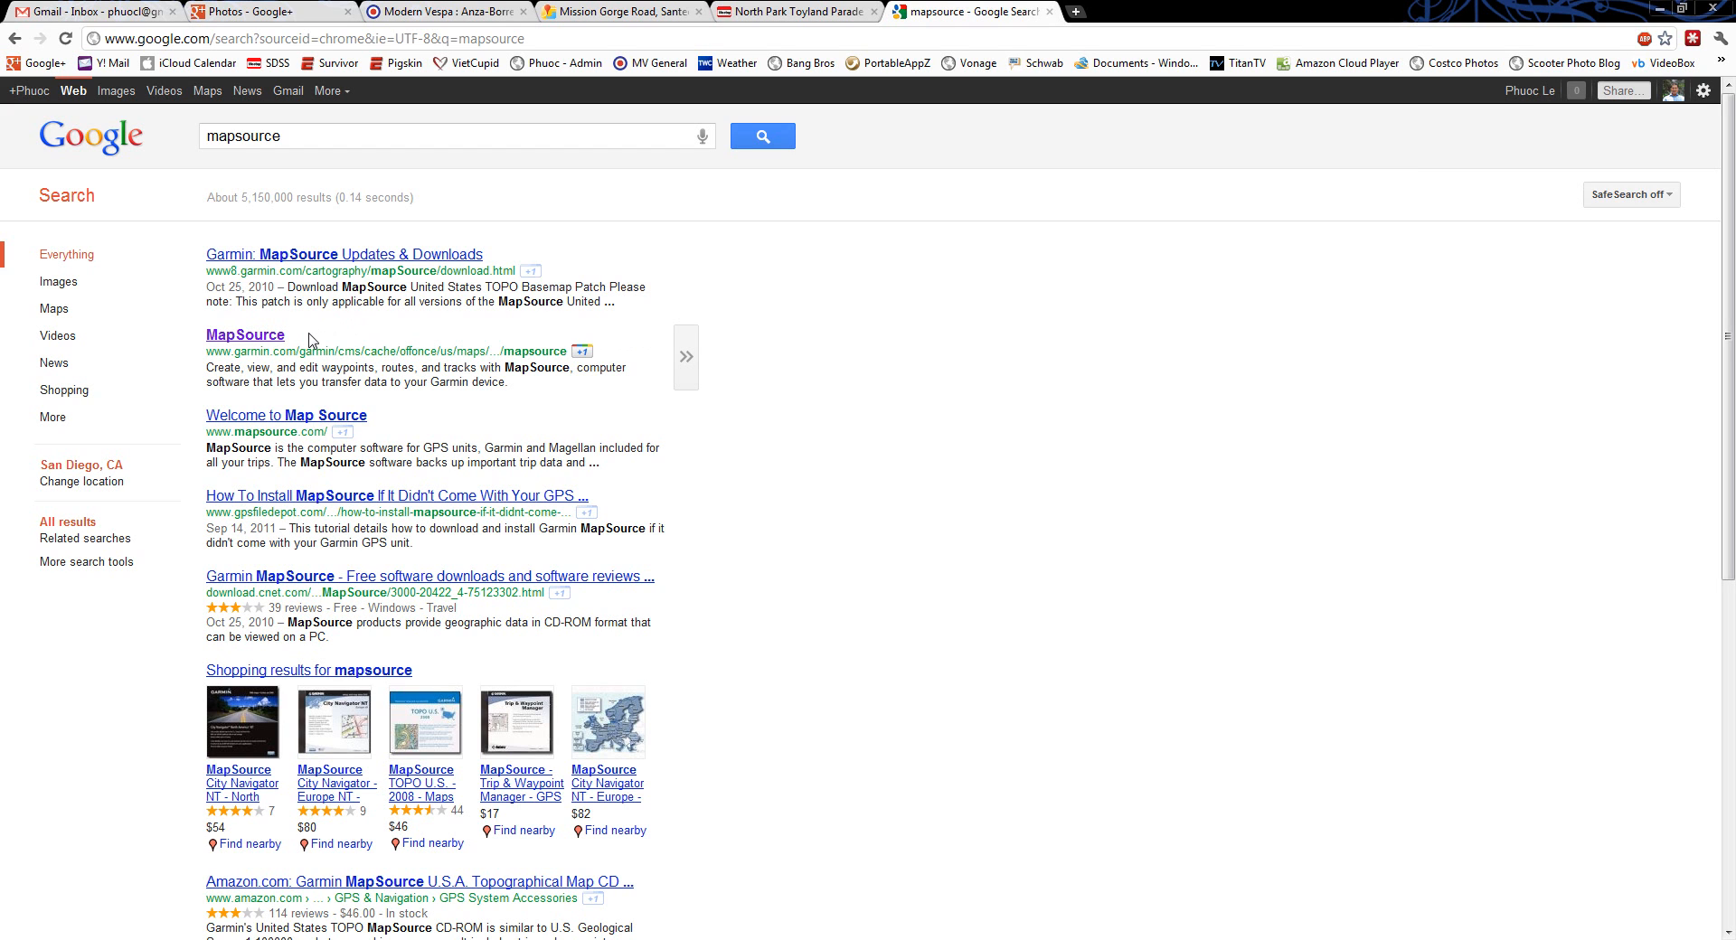
Step: Open Garmin's MapSource product page from the search results, and switch from the browser to the installed MapSource program
{"action": "left_click", "coordinate": [239, 342]}
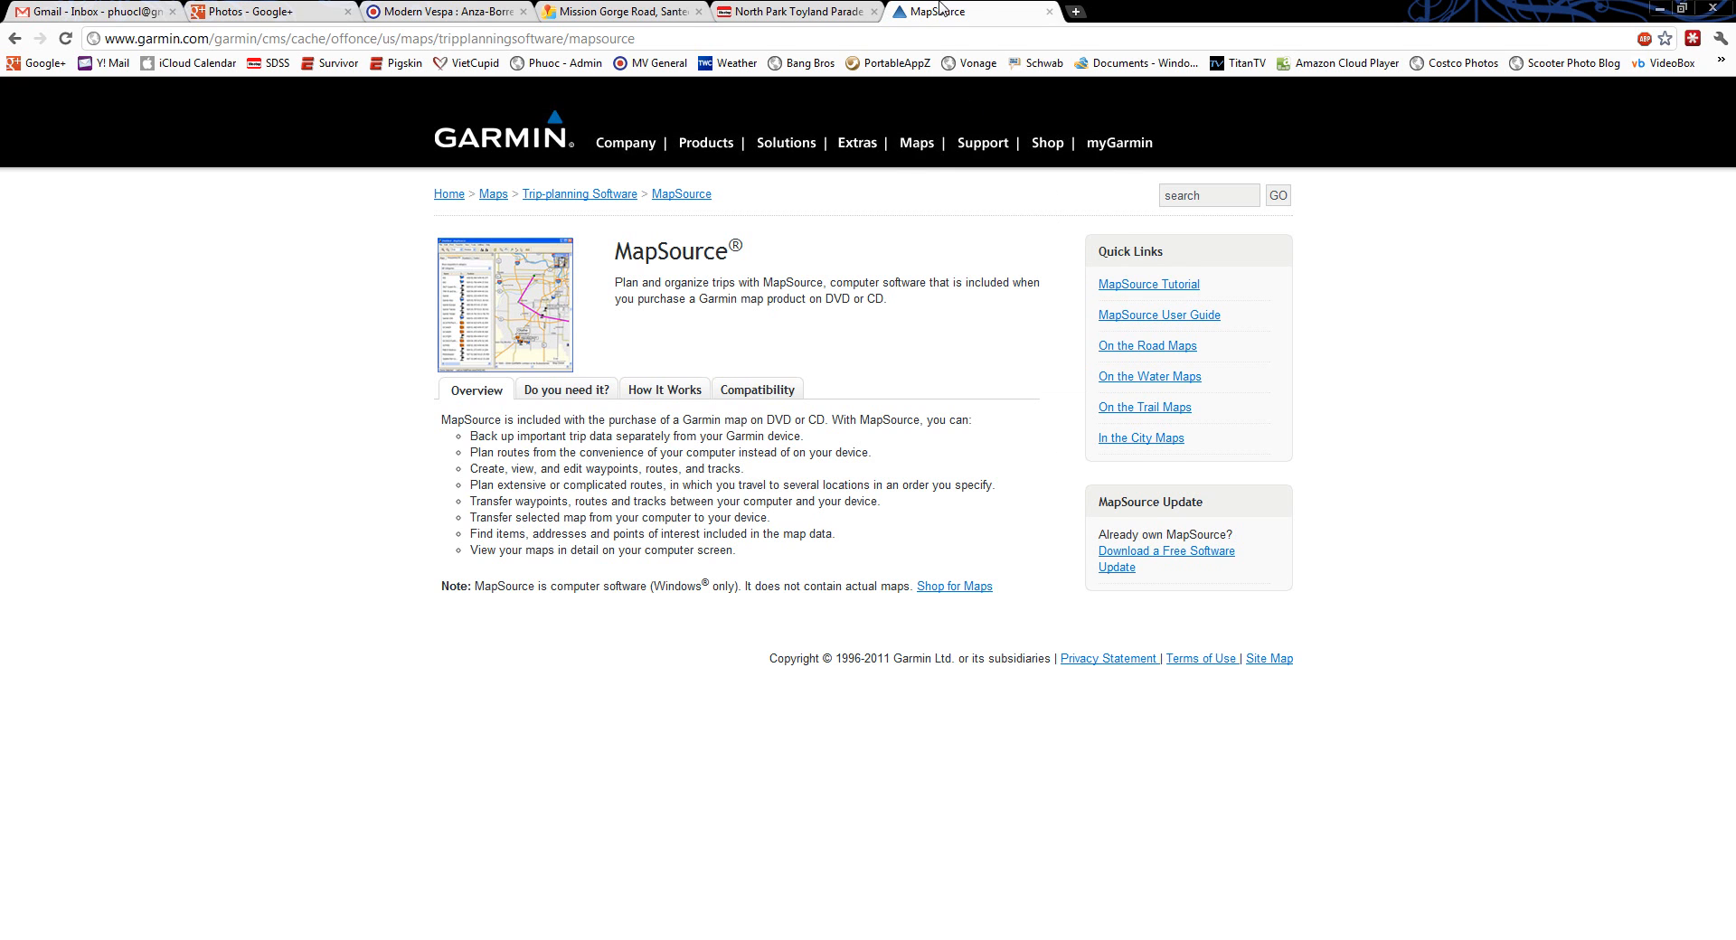
{"action": "left_click", "coordinate": [1660, 8]}
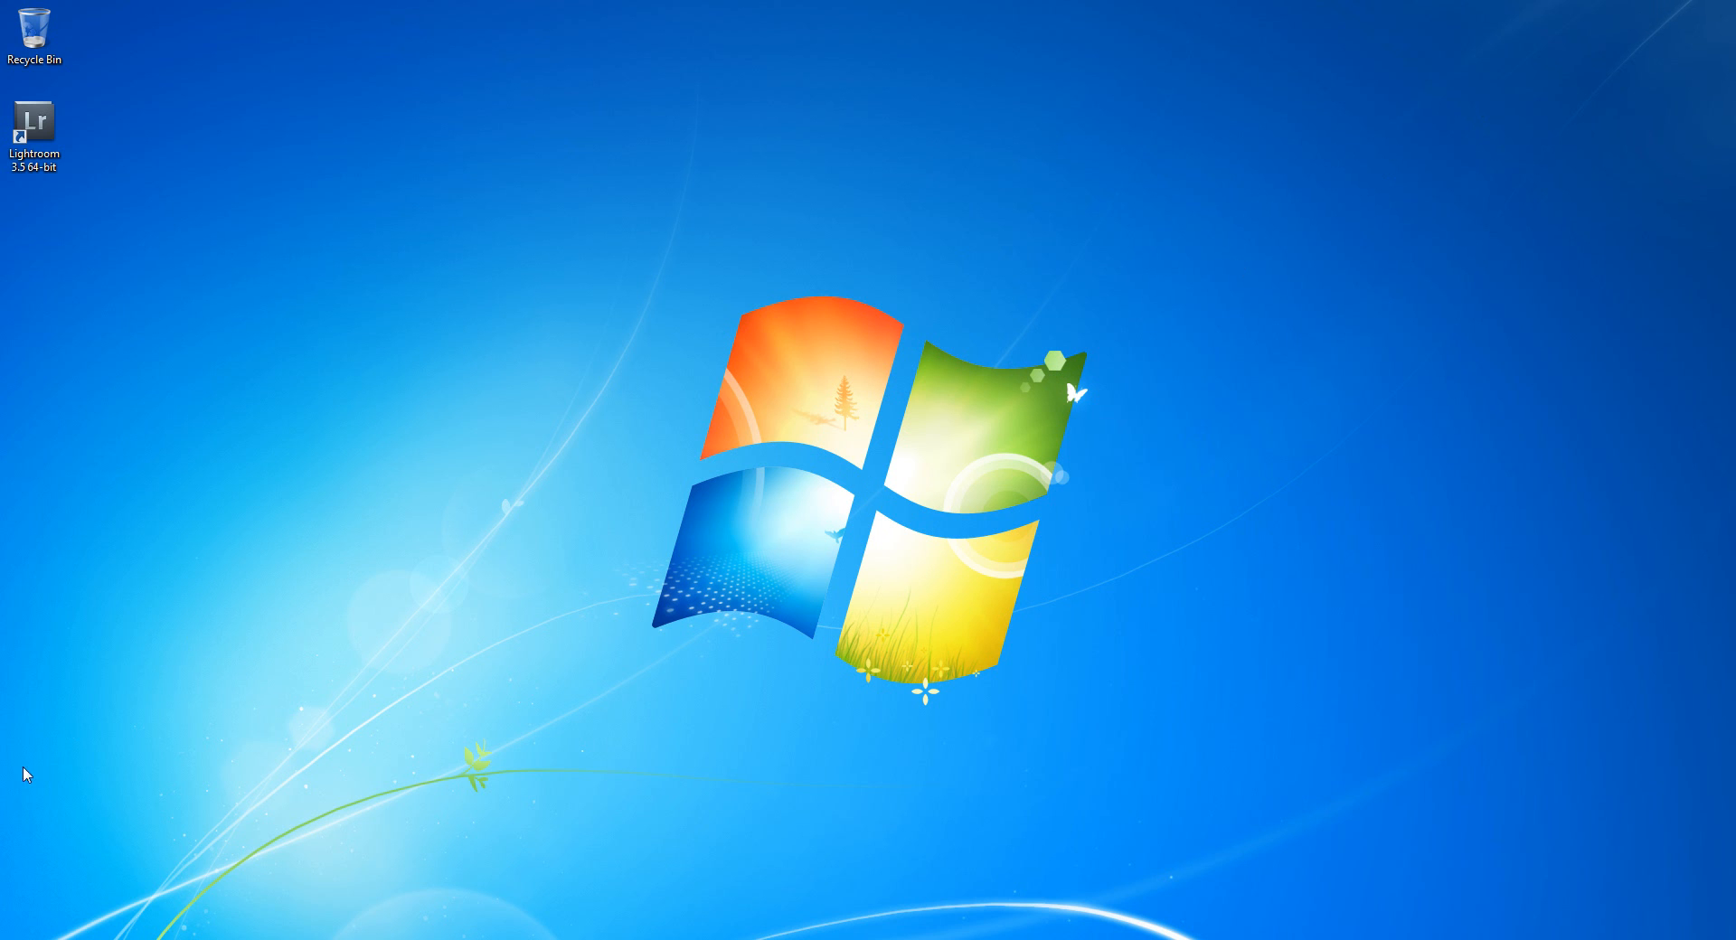
{"action": "left_click", "coordinate": [17, 937]}
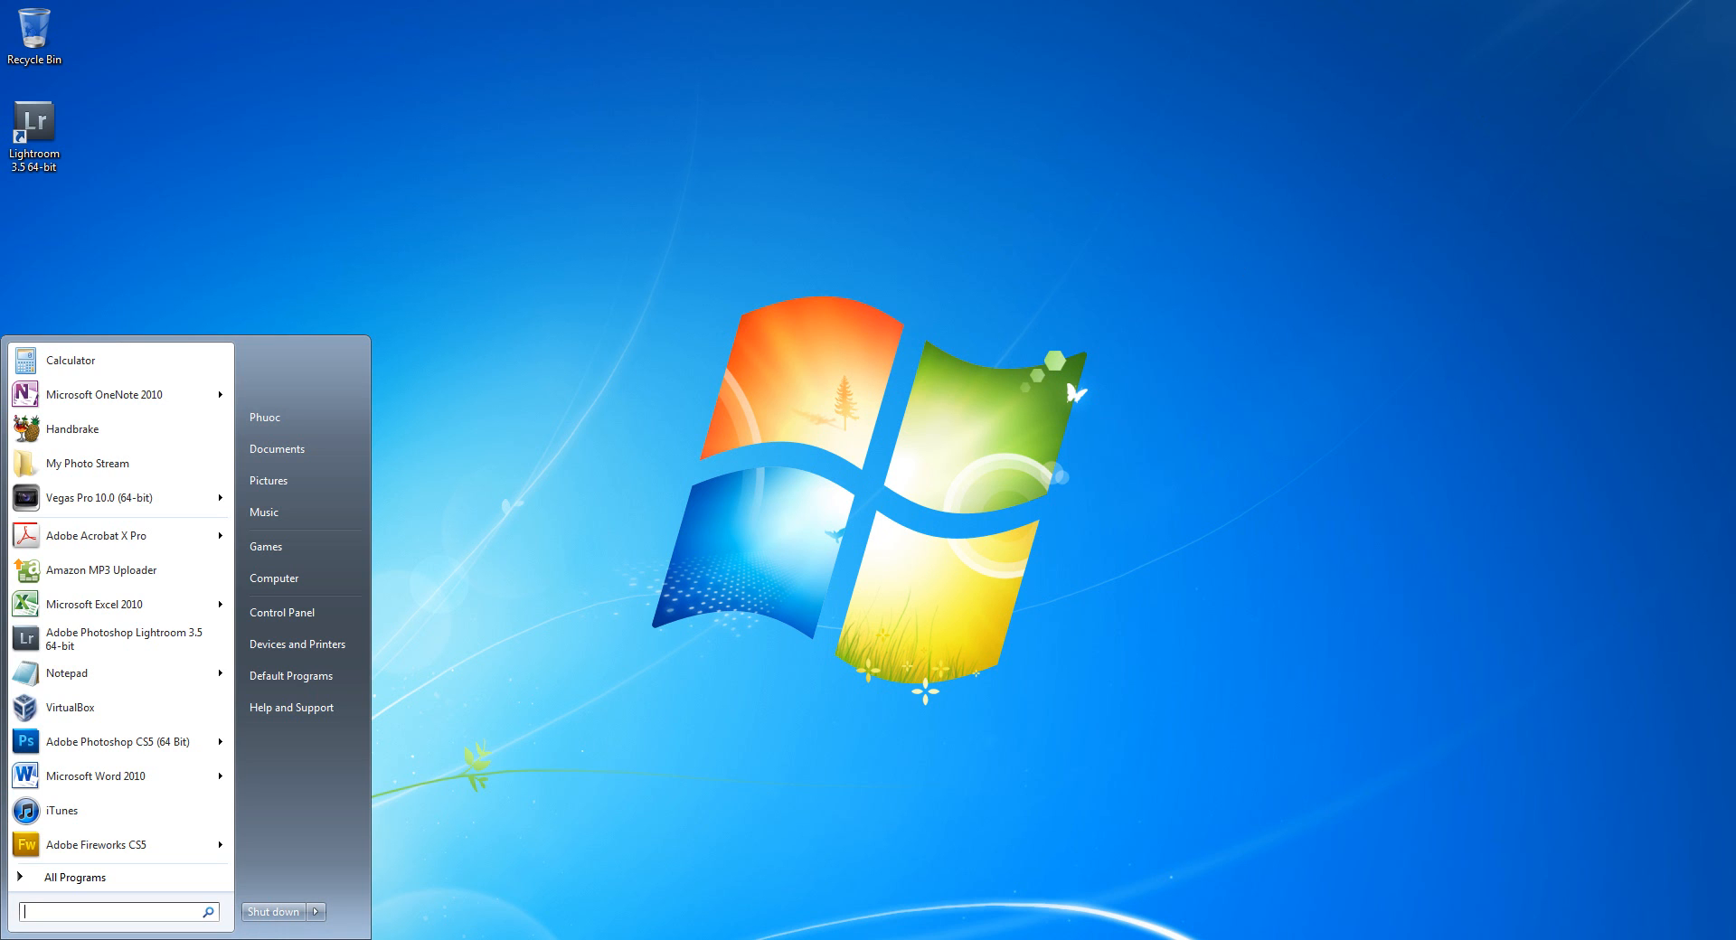
{"action": "type", "text": "mapsource"}
{"action": "key", "text": "Return"}
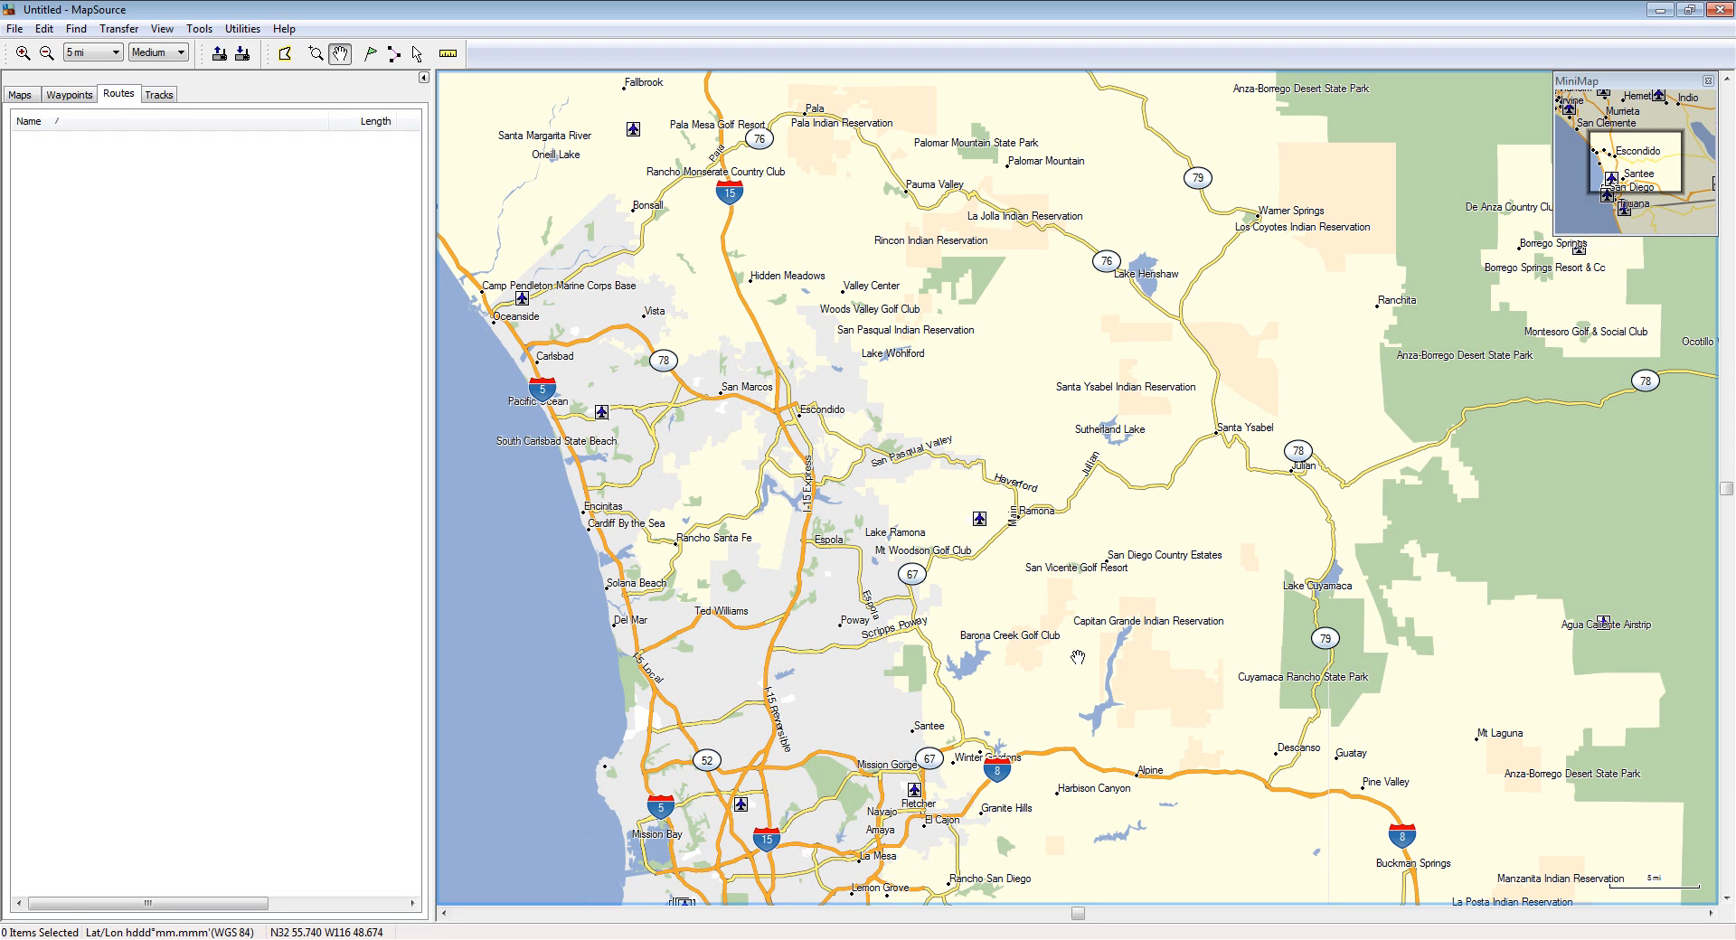
Step: Check which map products are installed using the Map Product Manager
{"action": "left_click", "coordinate": [207, 29]}
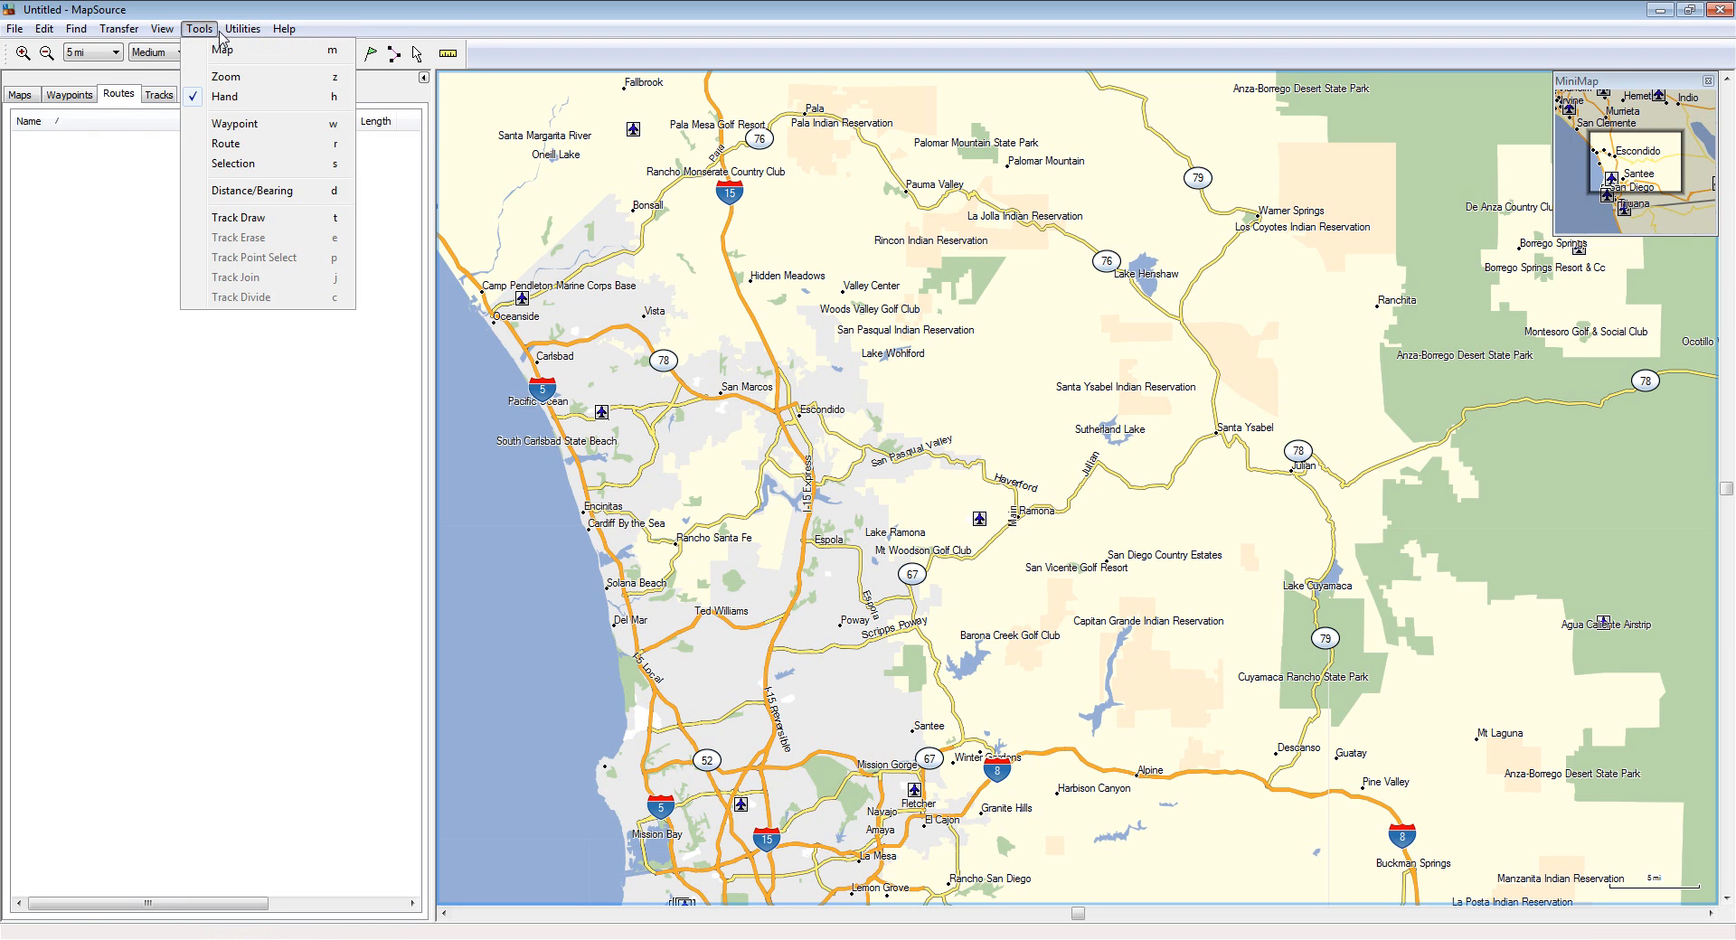
{"action": "mouse_move", "coordinate": [224, 37]}
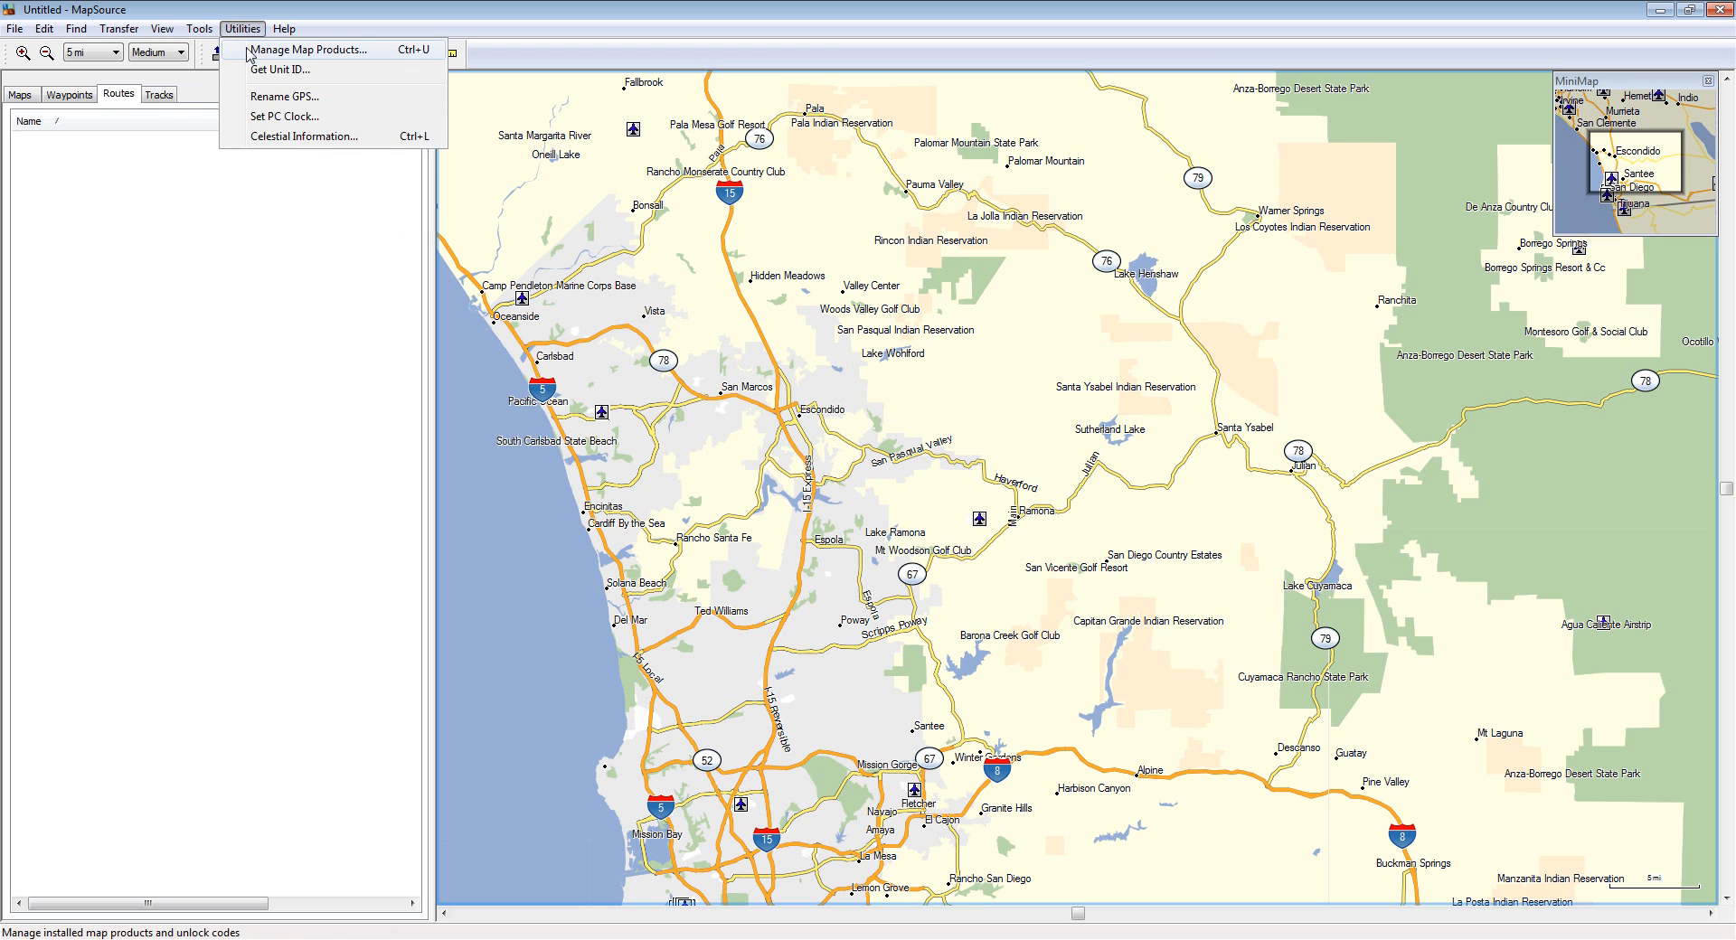
{"action": "left_click", "coordinate": [256, 56]}
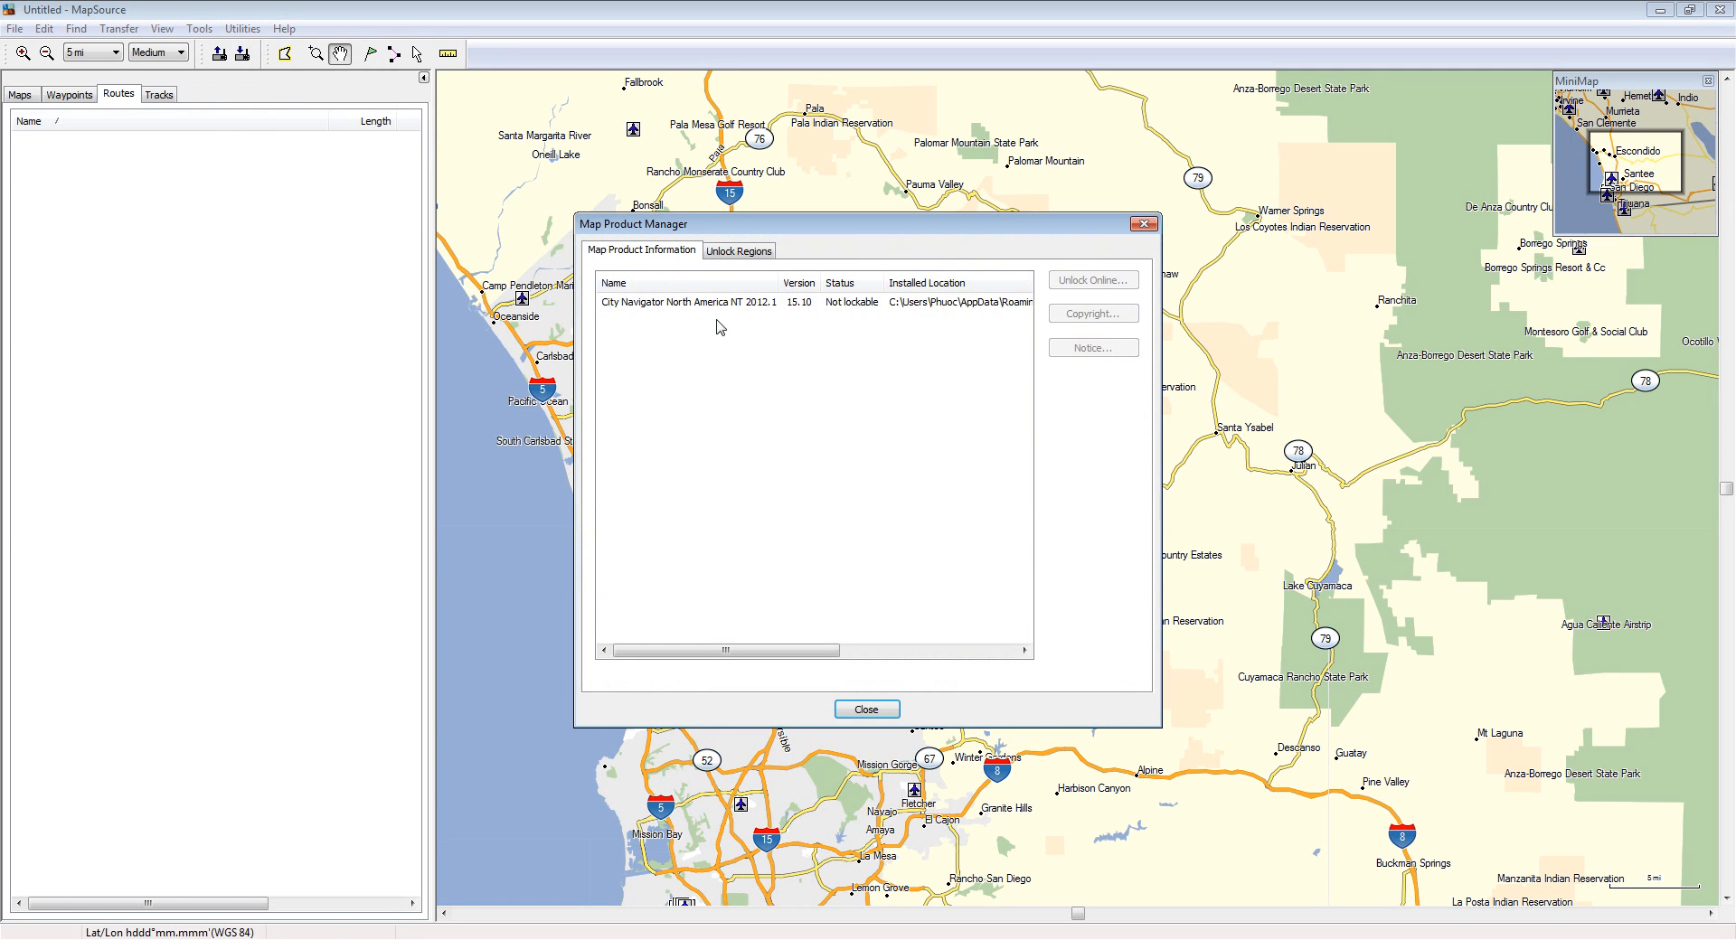
{"action": "left_click", "coordinate": [866, 709]}
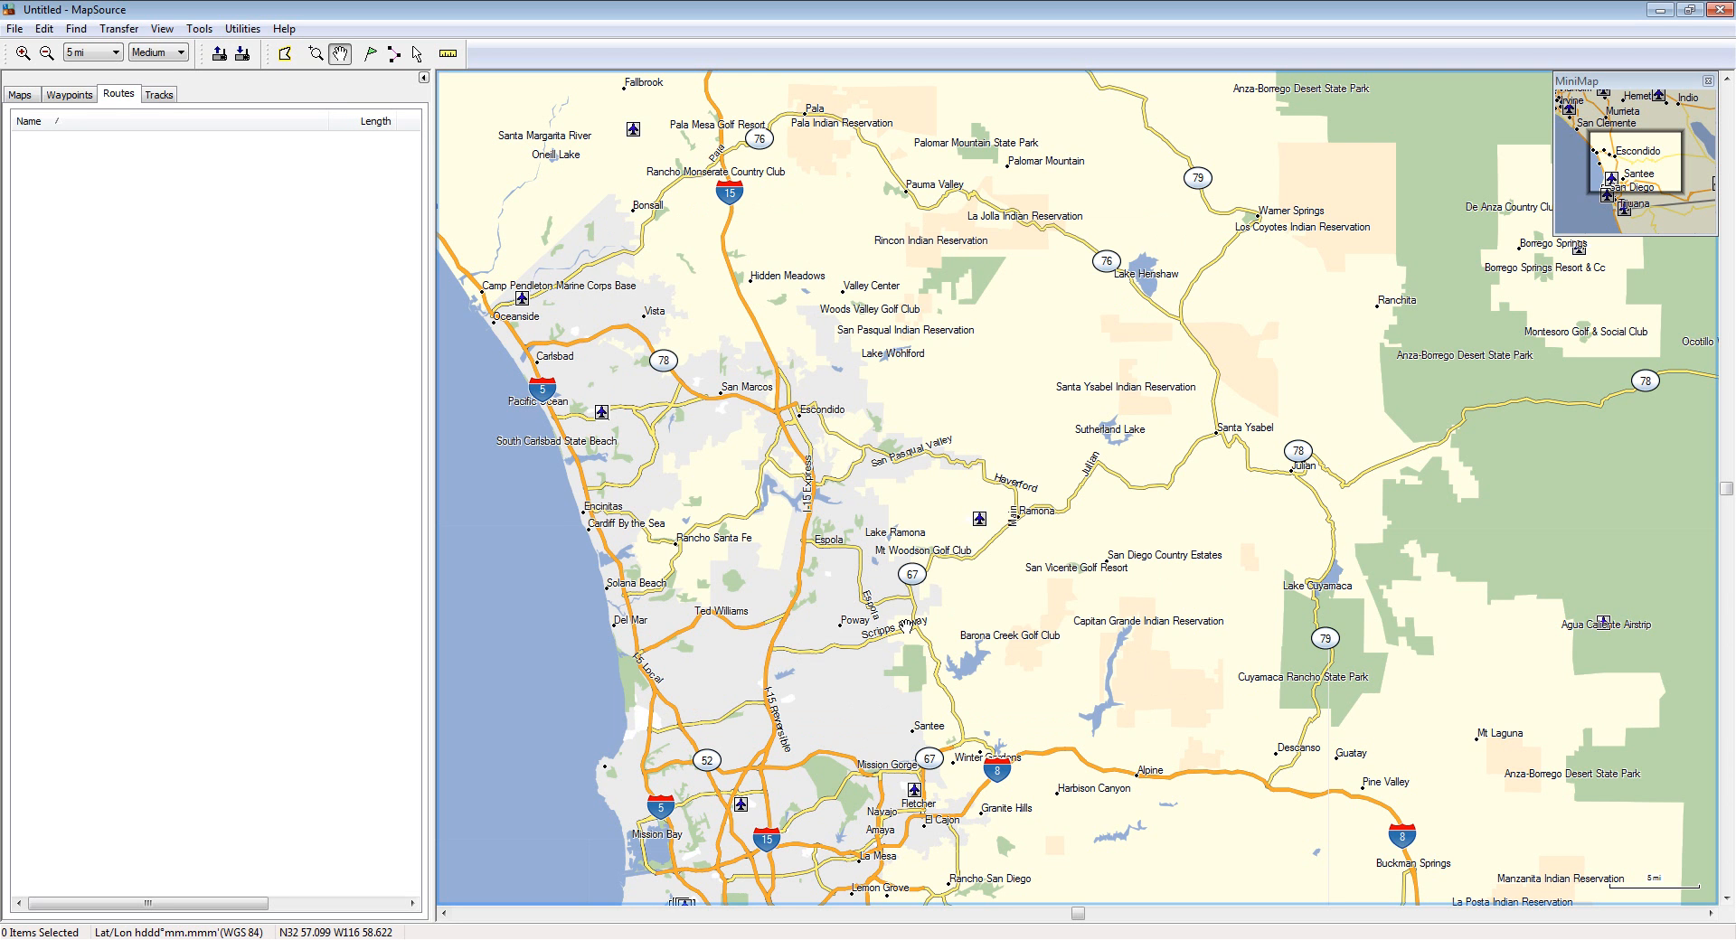
Step: Start a route in downtown San Diego at 4th Ave and Broadway and run it along 4th Ave to K St
{"action": "left_click_drag", "start_coordinate": [810, 701], "coordinate": [993, 553]}
{"action": "scroll", "coordinate": [964, 682], "scroll_direction": "up", "scroll_amount": 1}
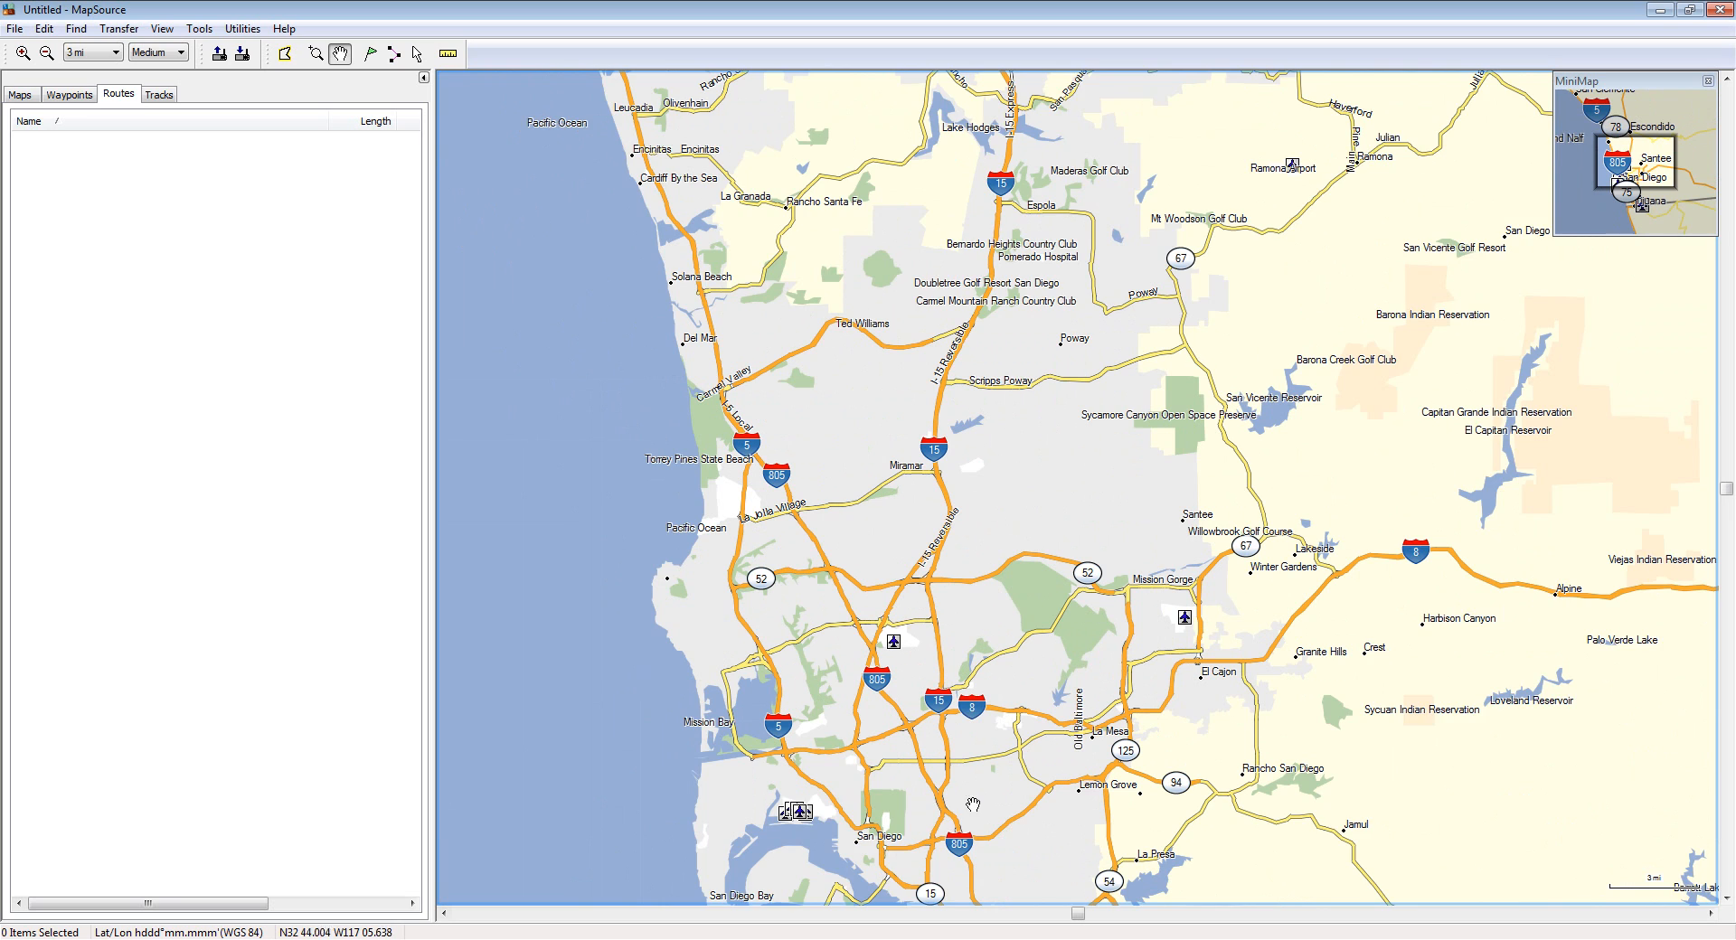
{"action": "left_click_drag", "start_coordinate": [989, 816], "coordinate": [1020, 558]}
{"action": "scroll", "coordinate": [981, 627], "scroll_direction": "up", "scroll_amount": 2}
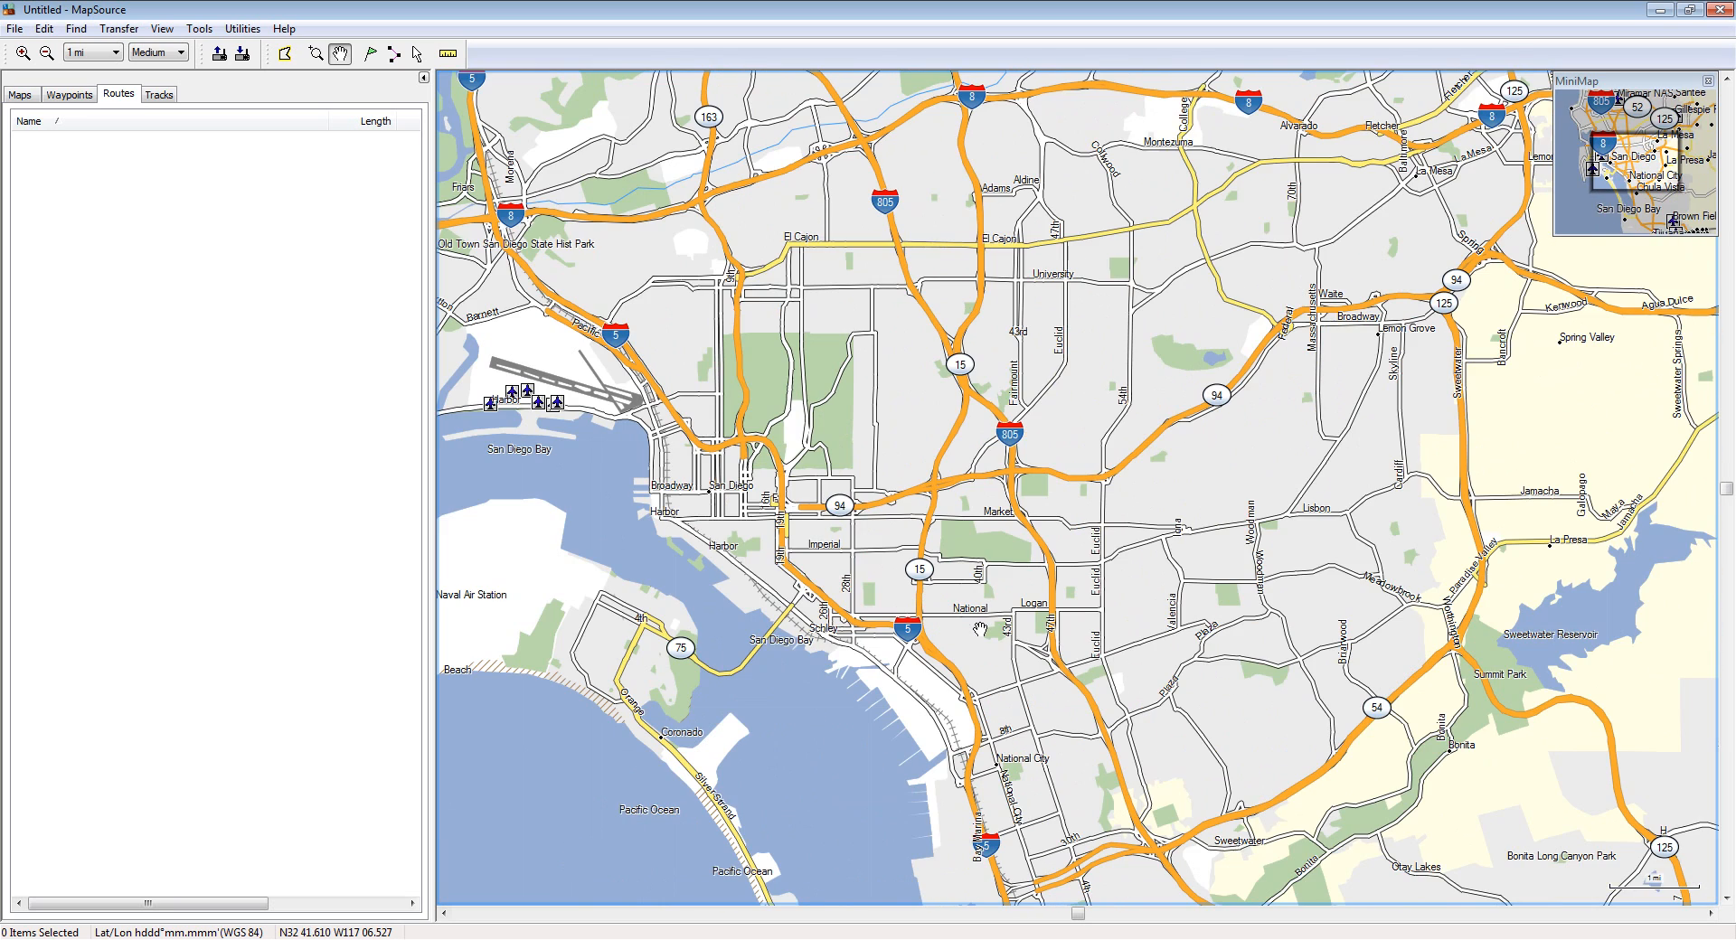
{"action": "scroll", "coordinate": [669, 502], "scroll_direction": "up", "scroll_amount": 1}
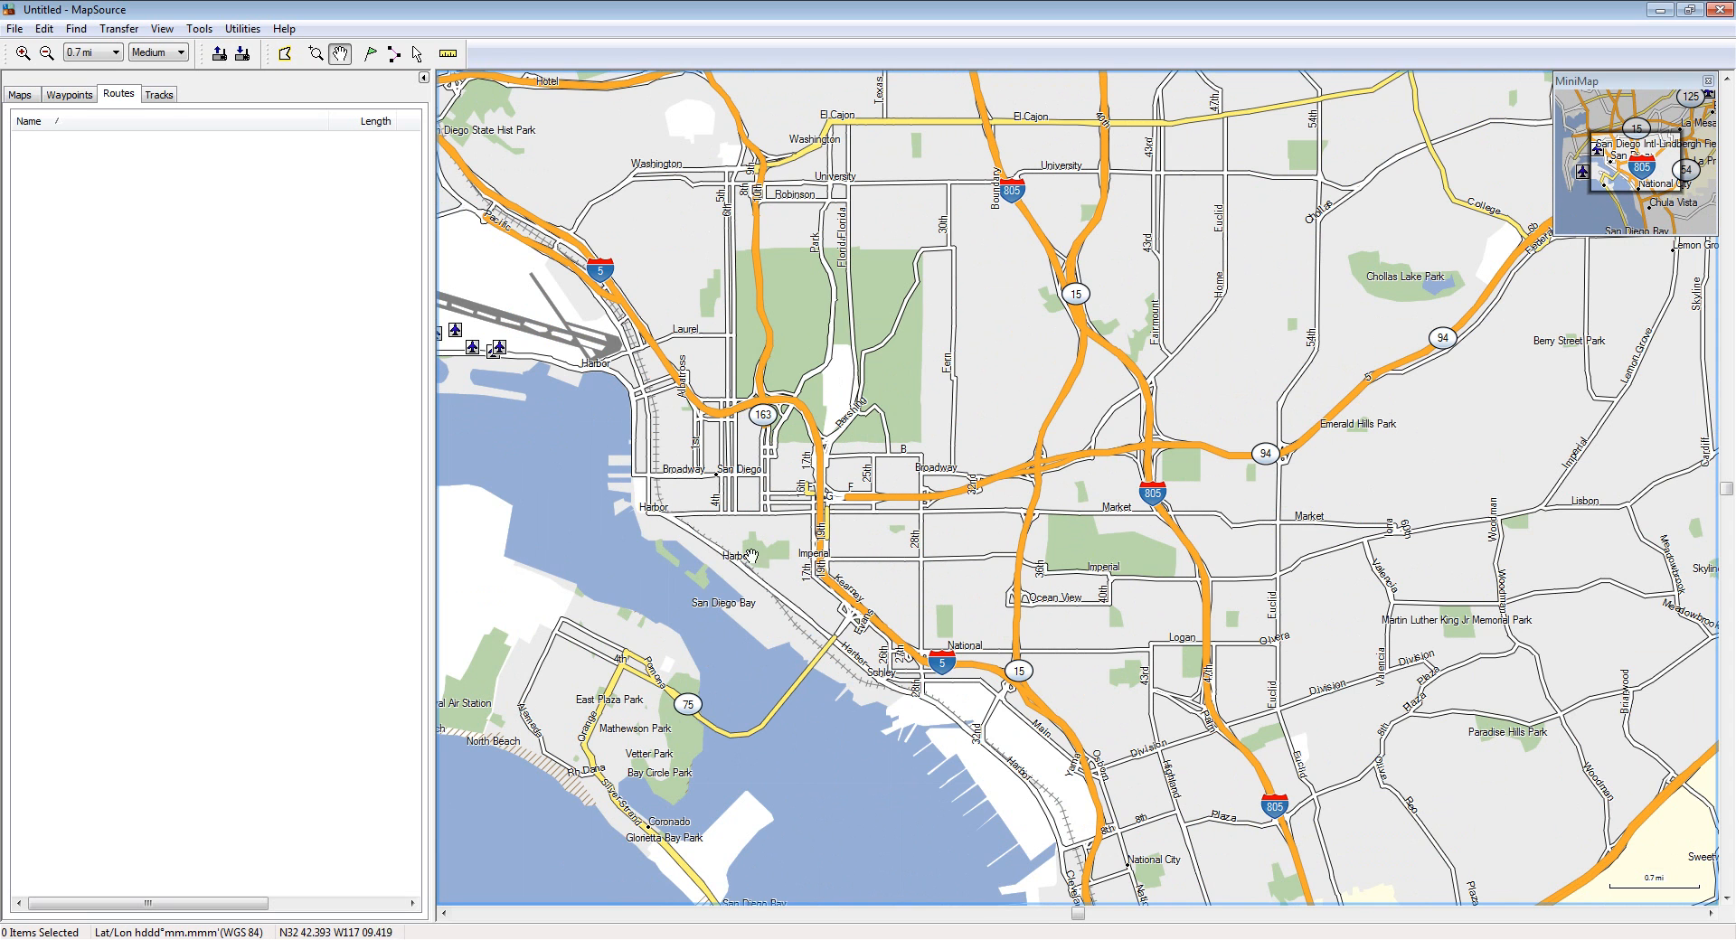
{"action": "scroll", "coordinate": [769, 547], "scroll_direction": "up", "scroll_amount": 2}
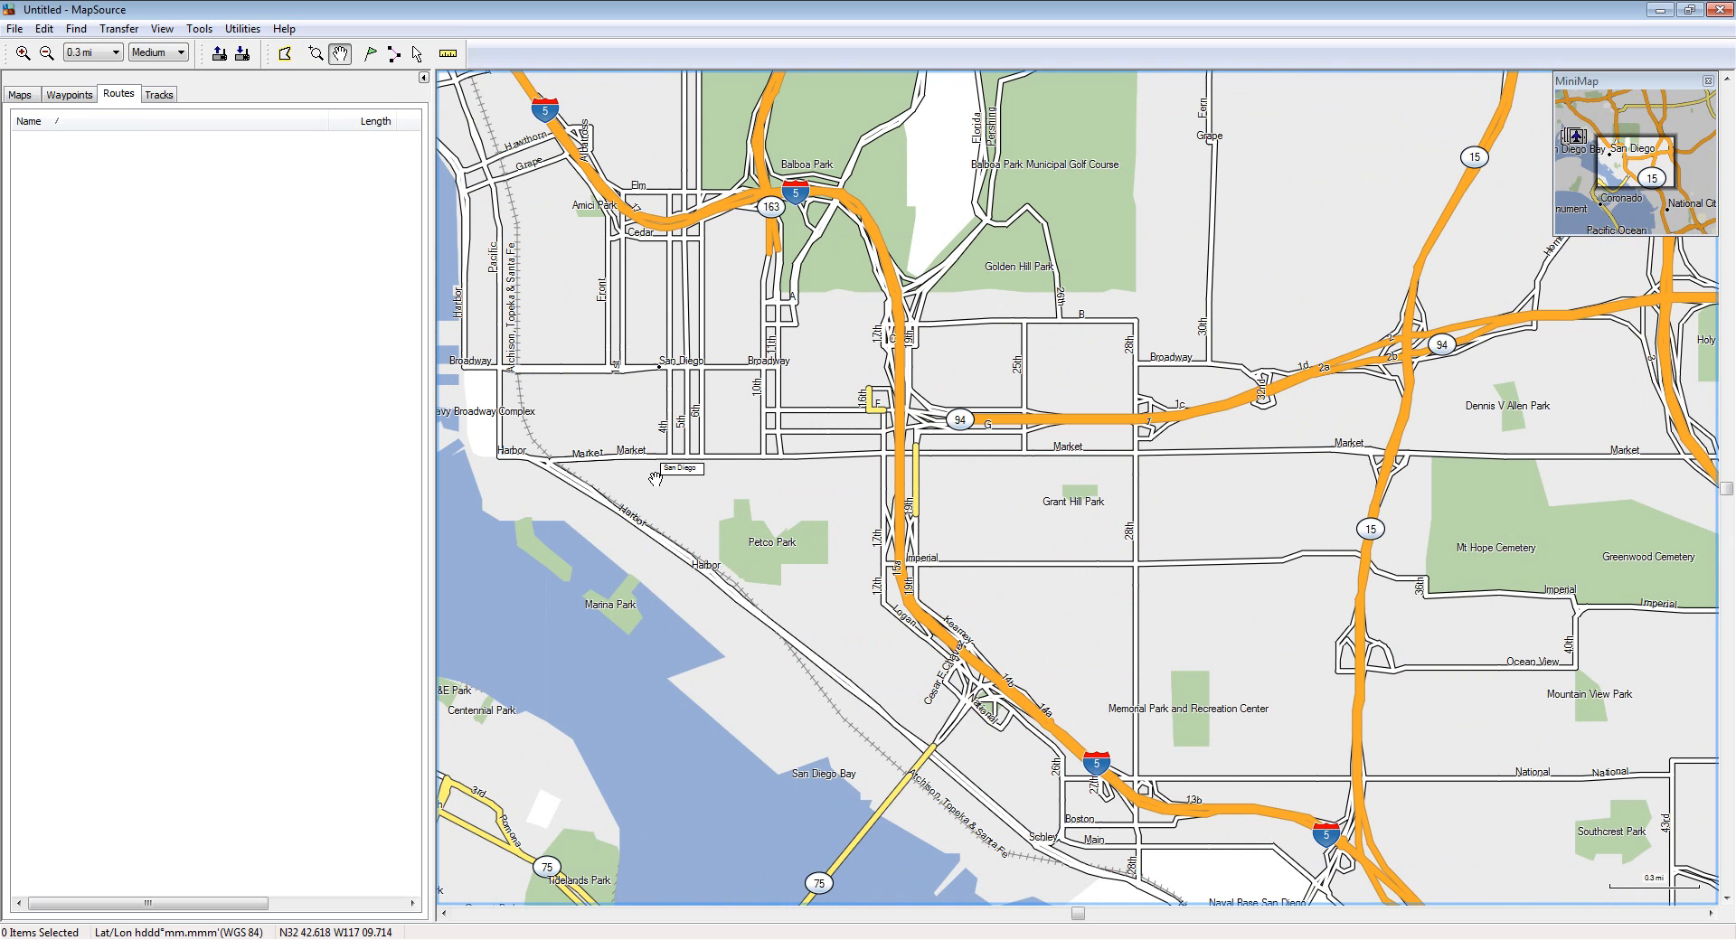
{"action": "left_click_drag", "start_coordinate": [655, 480], "coordinate": [889, 583]}
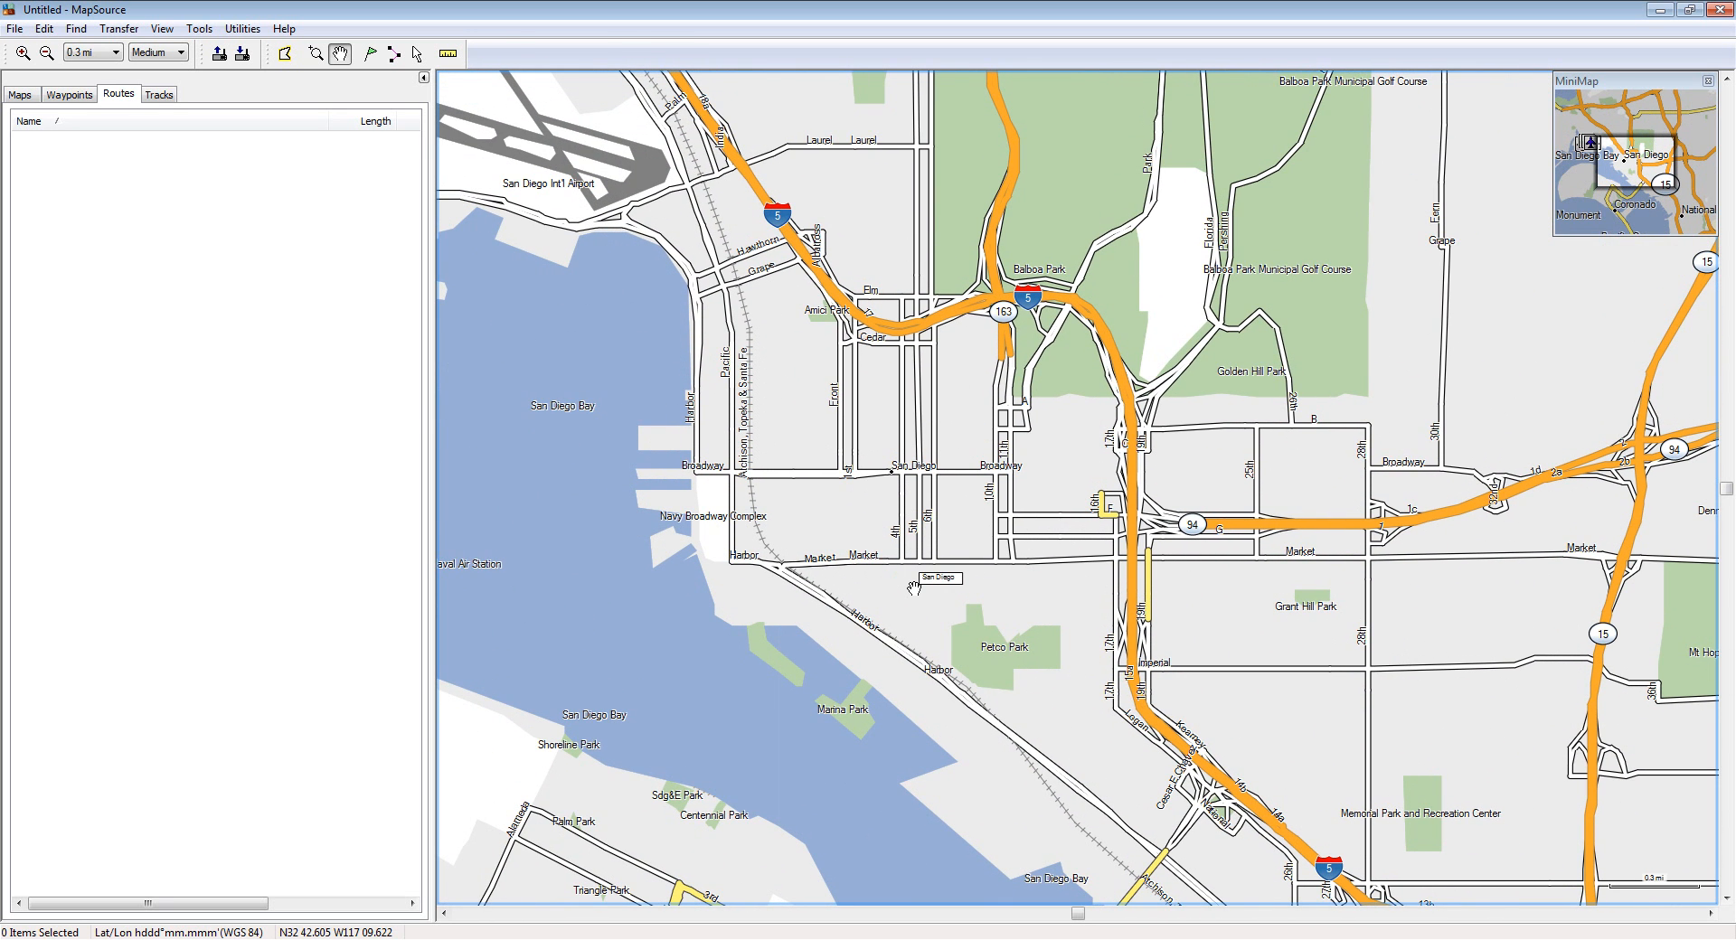
{"action": "scroll", "coordinate": [914, 588], "scroll_direction": "up", "scroll_amount": 1}
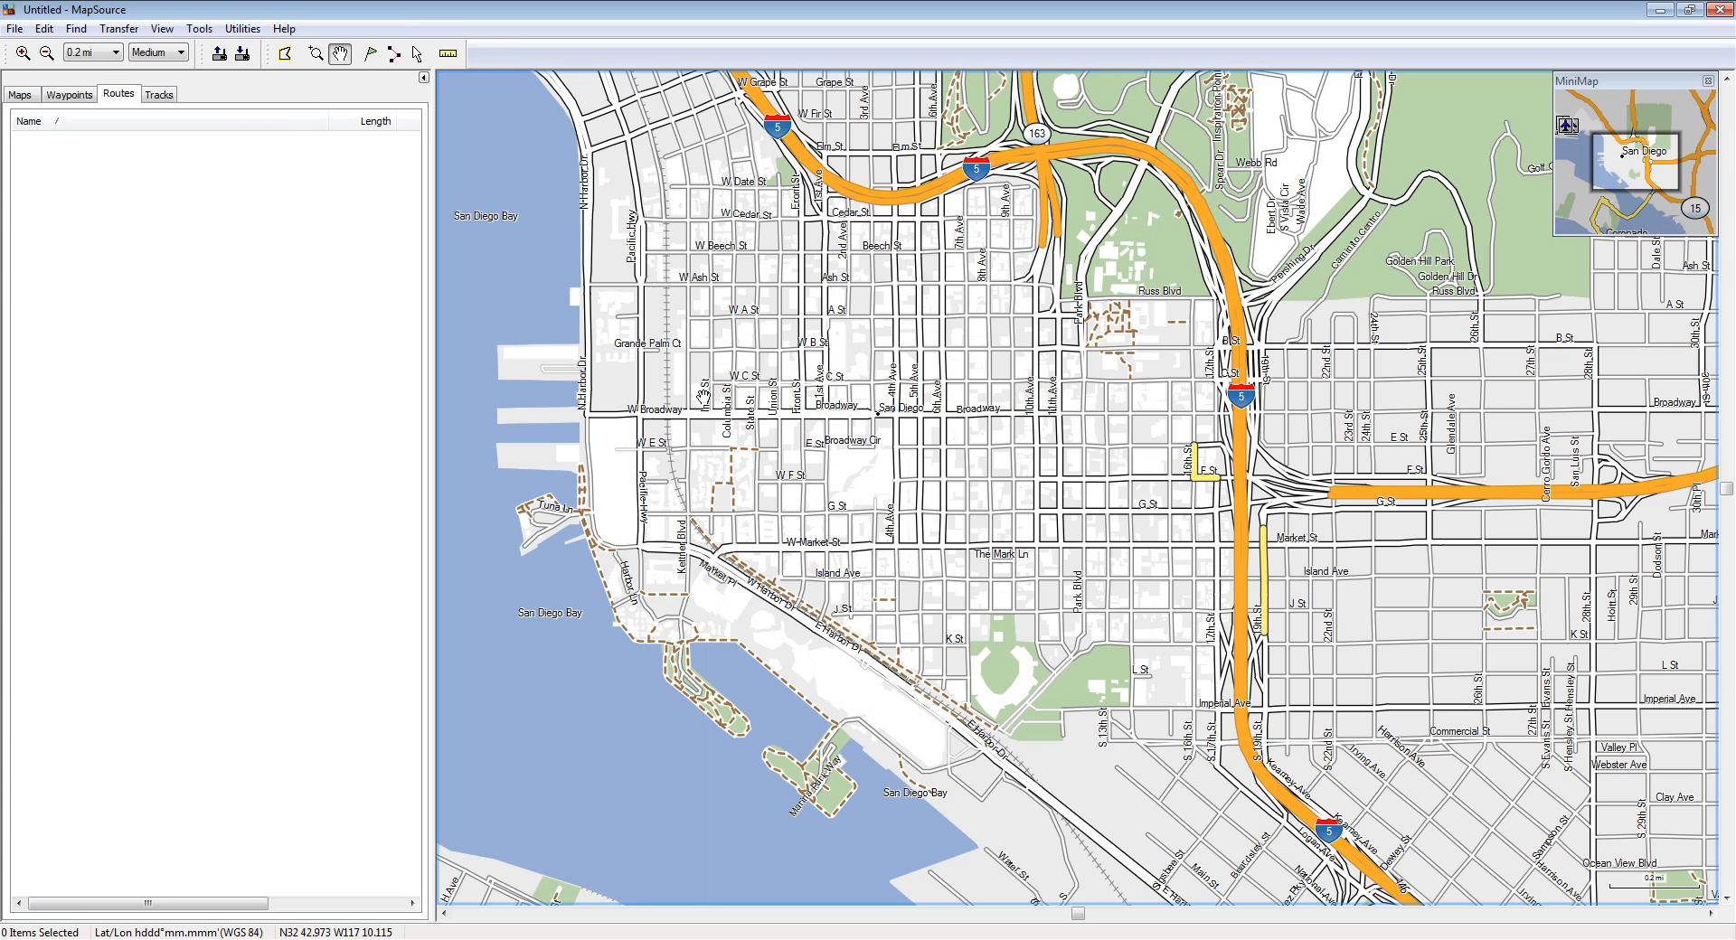
{"action": "left_click", "coordinate": [395, 56]}
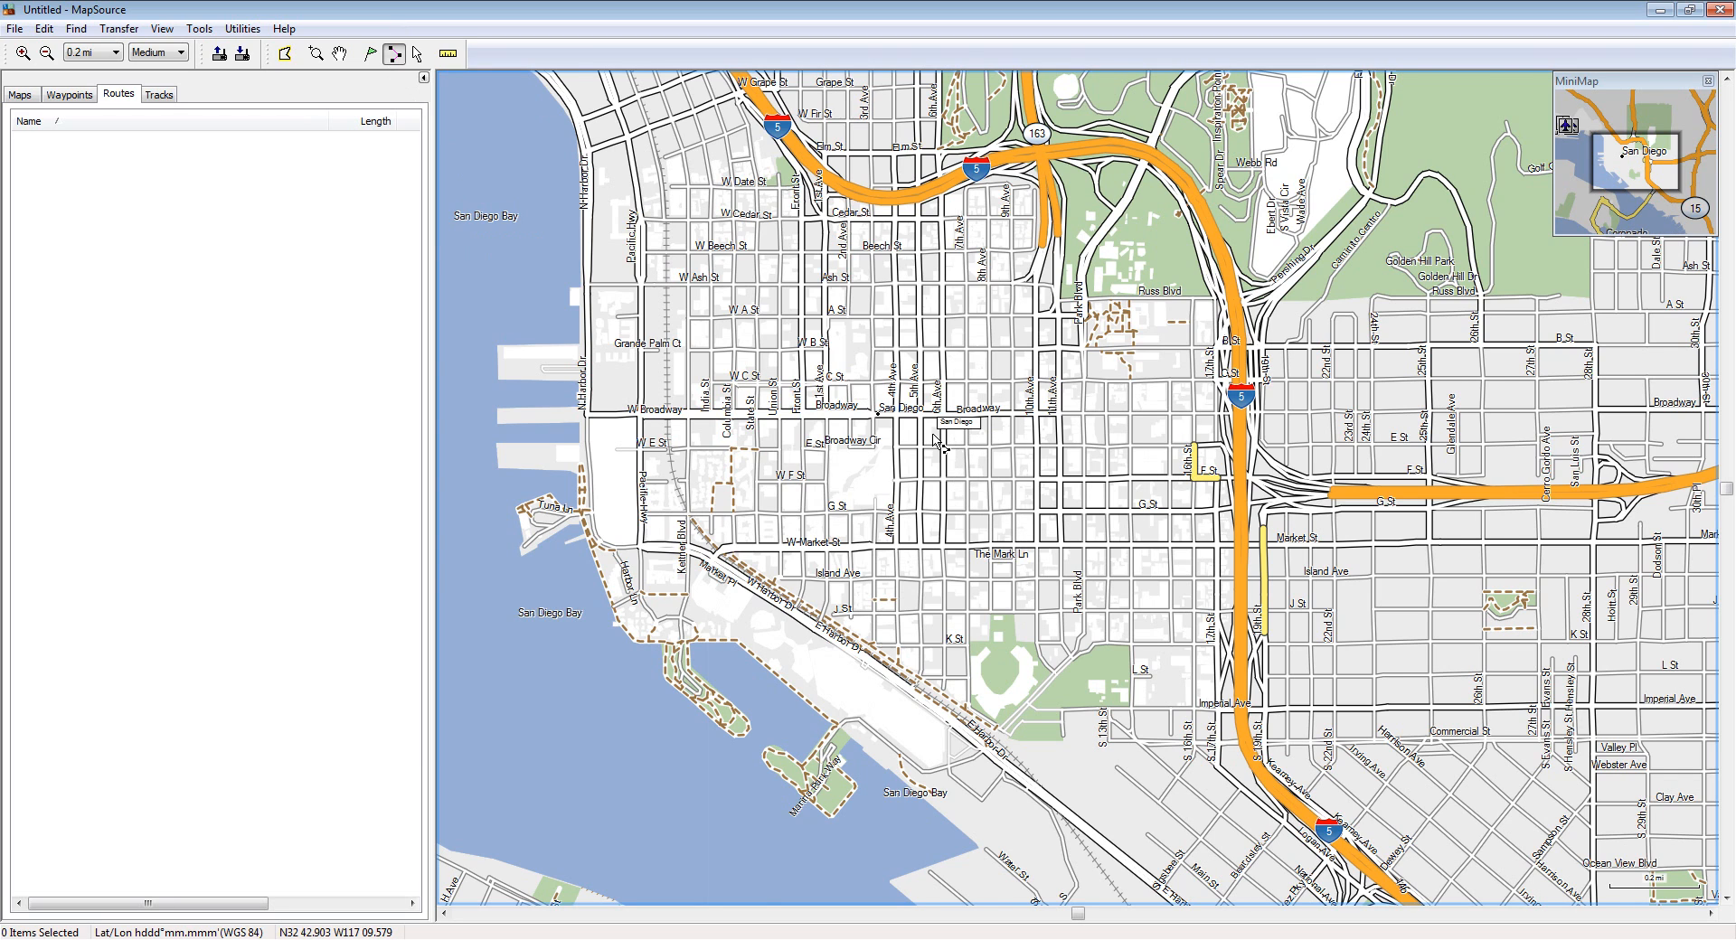
{"action": "scroll", "coordinate": [936, 440], "scroll_direction": "up", "scroll_amount": 4}
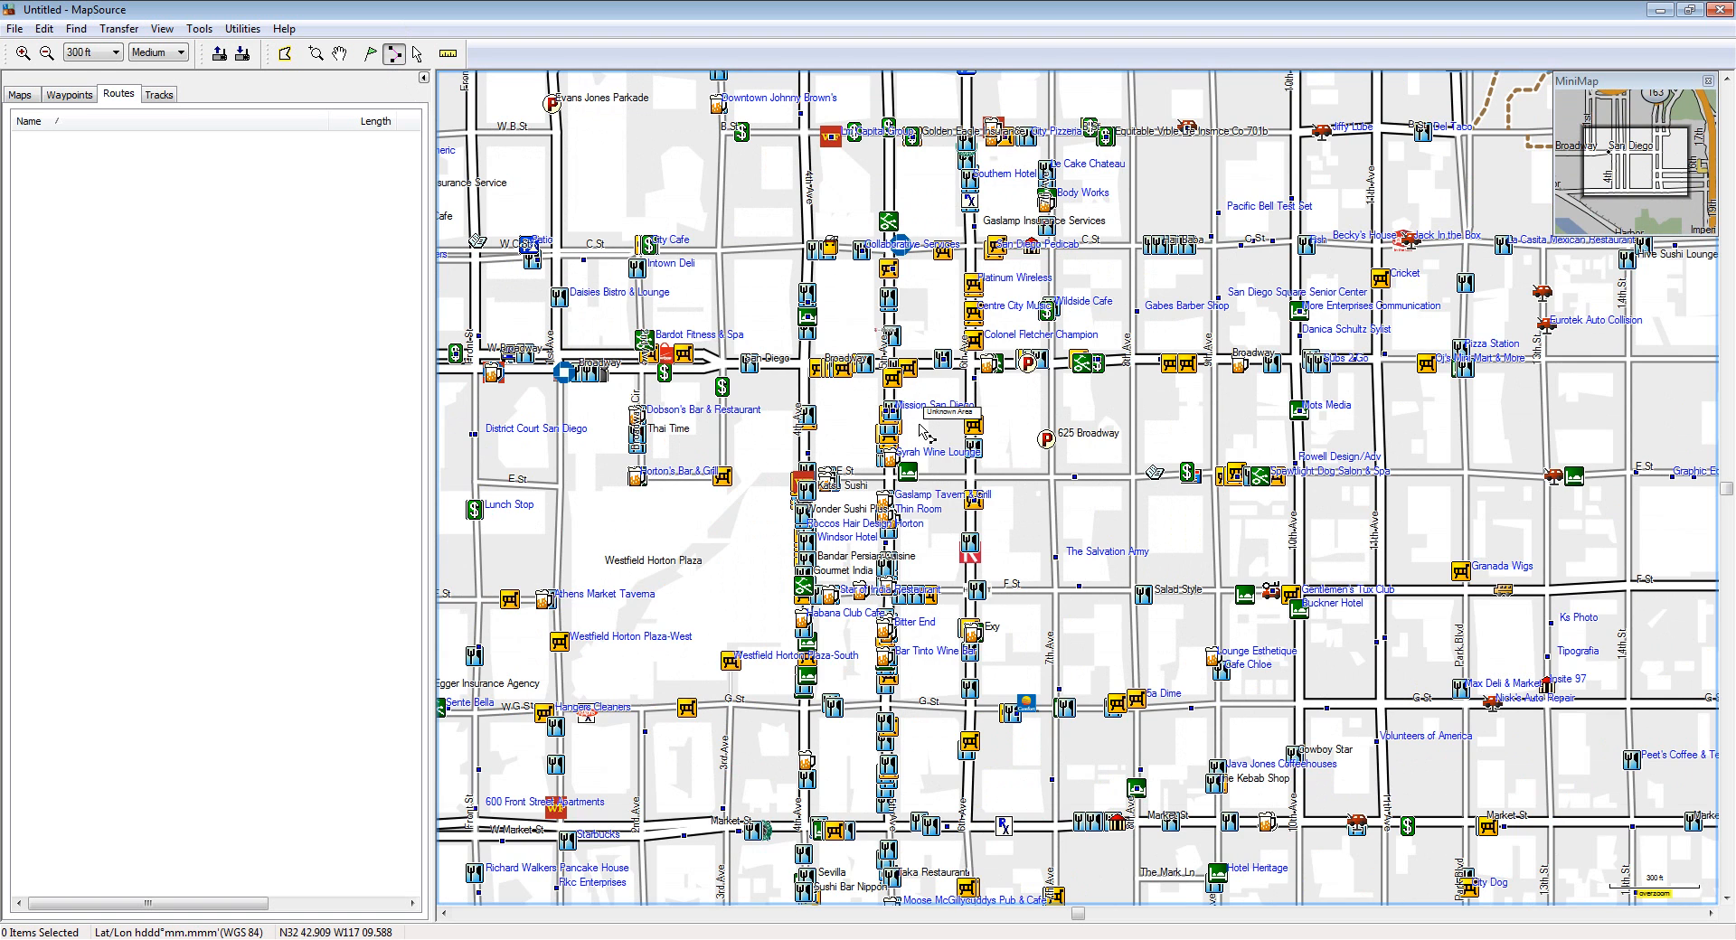
{"action": "scroll", "coordinate": [921, 429], "scroll_direction": "down", "scroll_amount": 2}
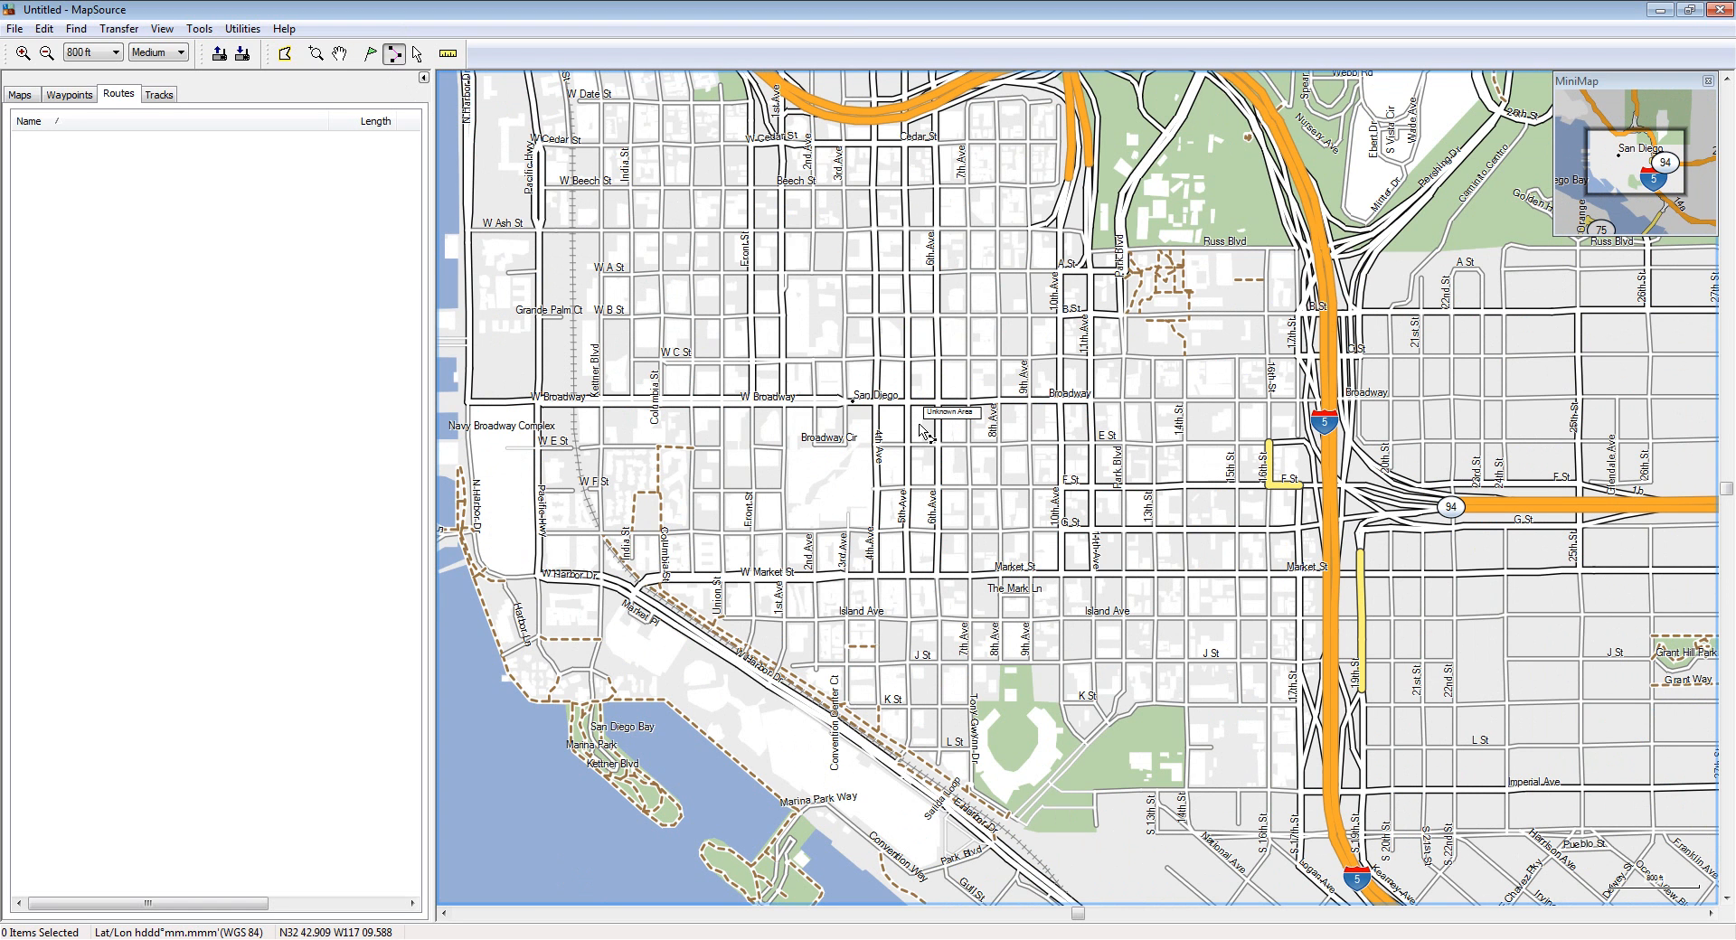
{"action": "left_click", "coordinate": [876, 402]}
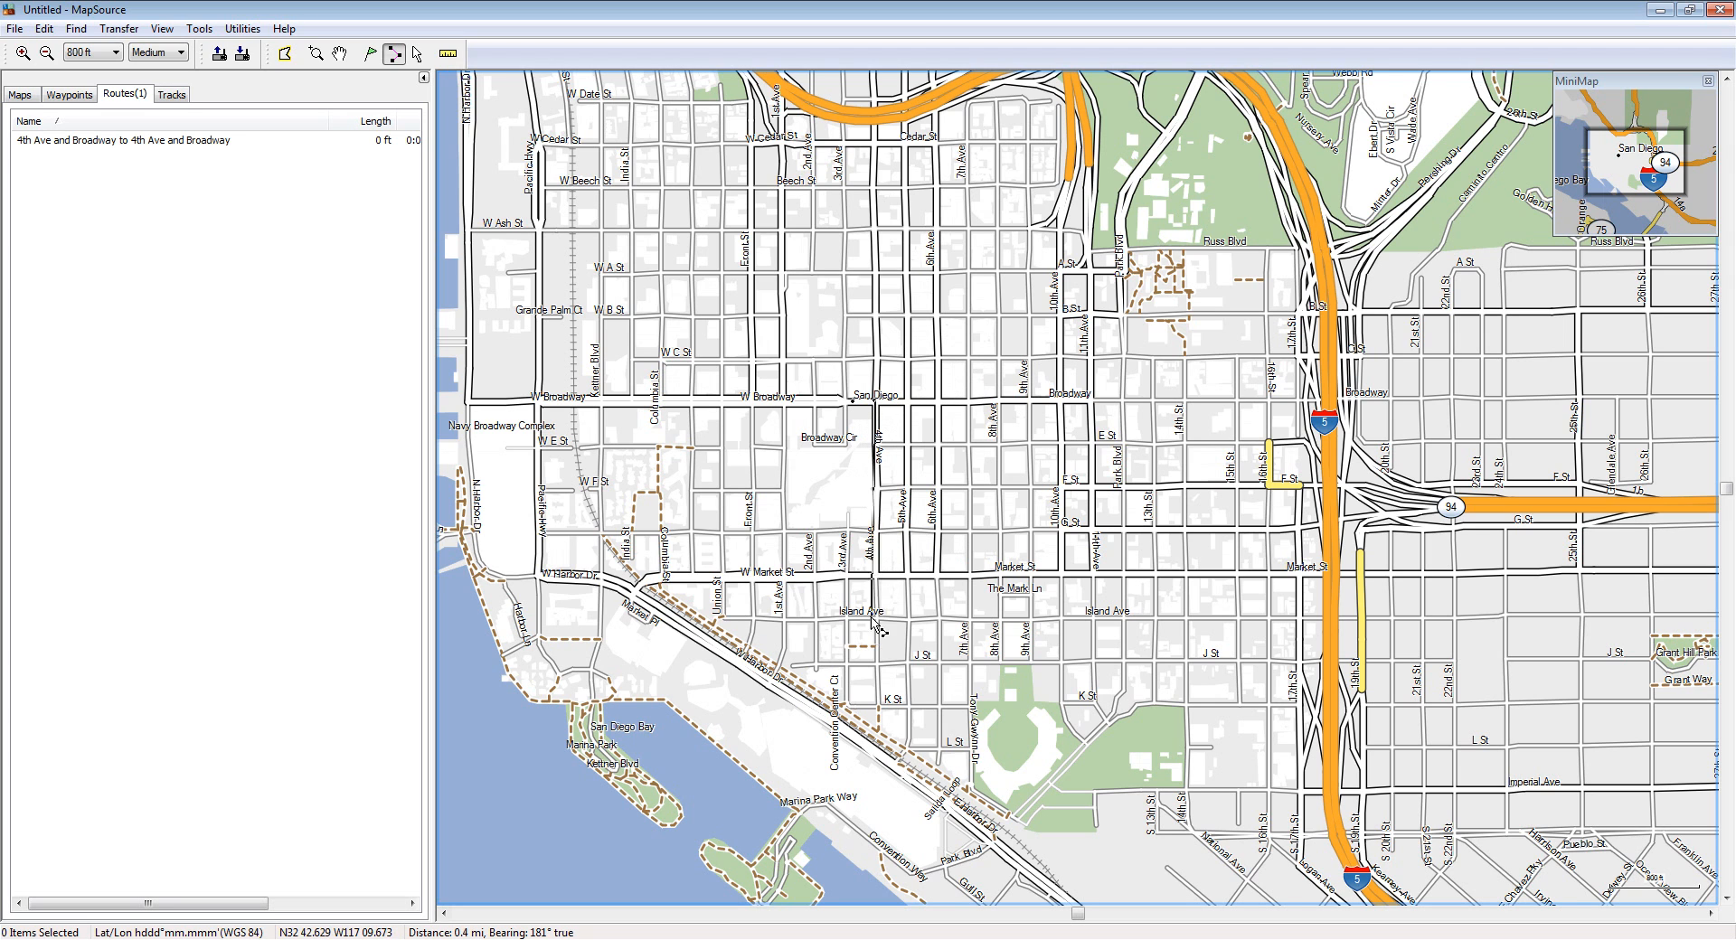
{"action": "left_click", "coordinate": [878, 707]}
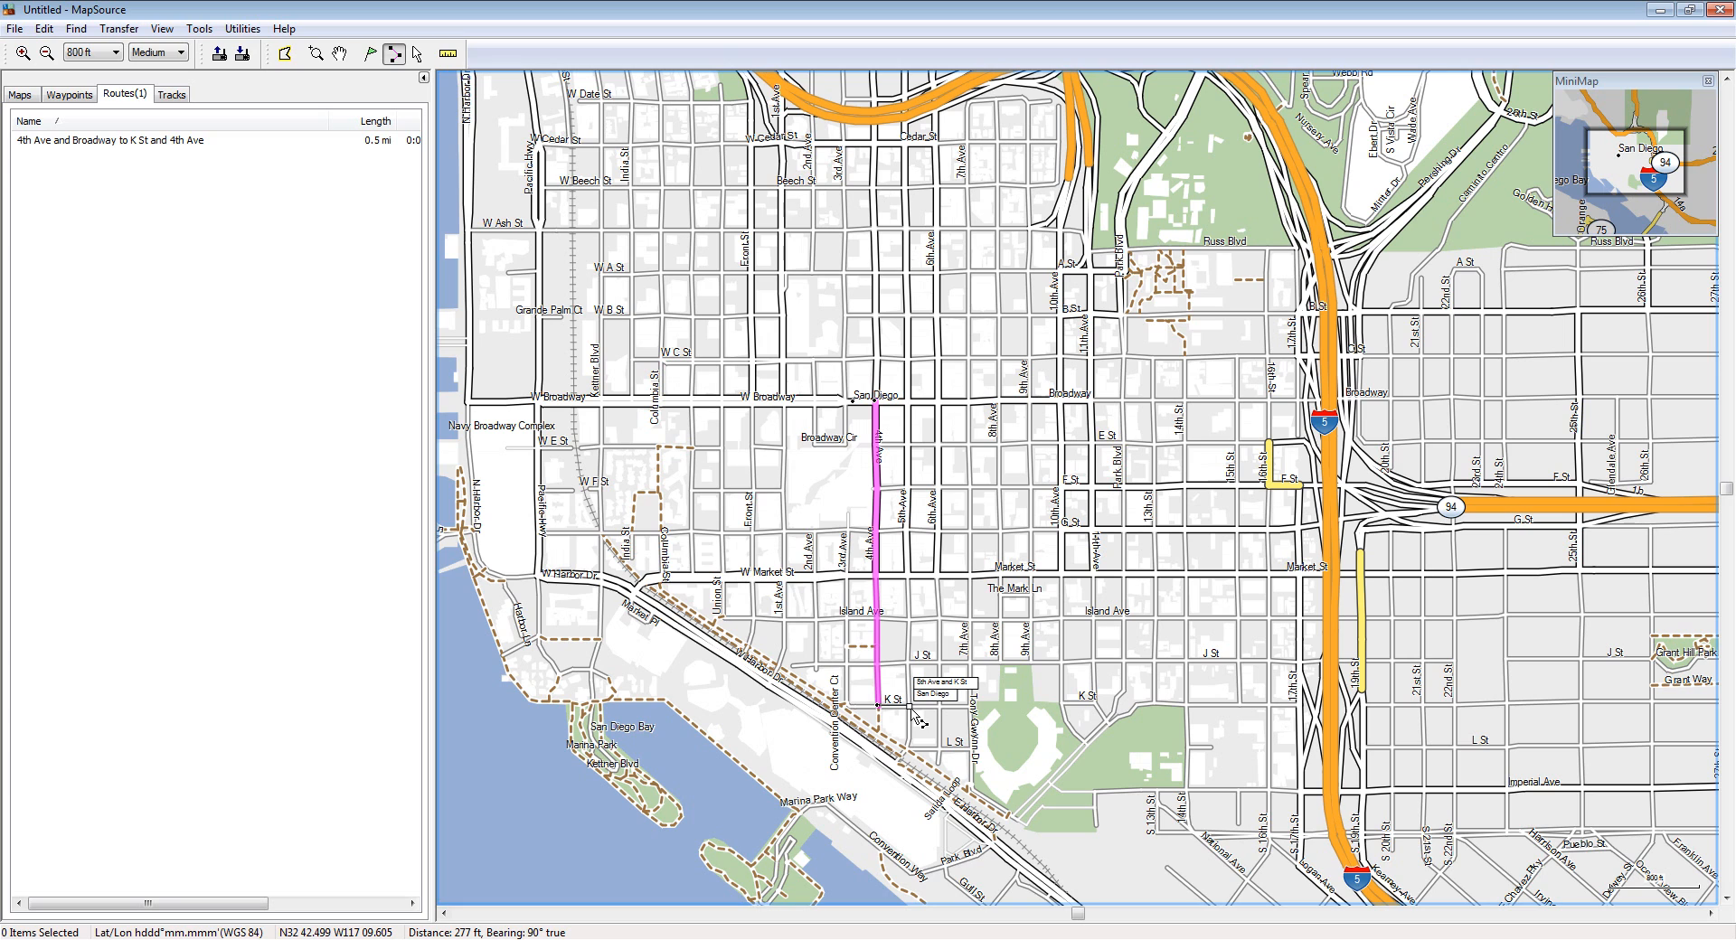
Step: Extend the route via 5th Ave and K St, E Harbor Dr, W Harbor Dr and N Harbor Dr, closing it along Broadway at 4th Ave
{"action": "left_click", "coordinate": [911, 712]}
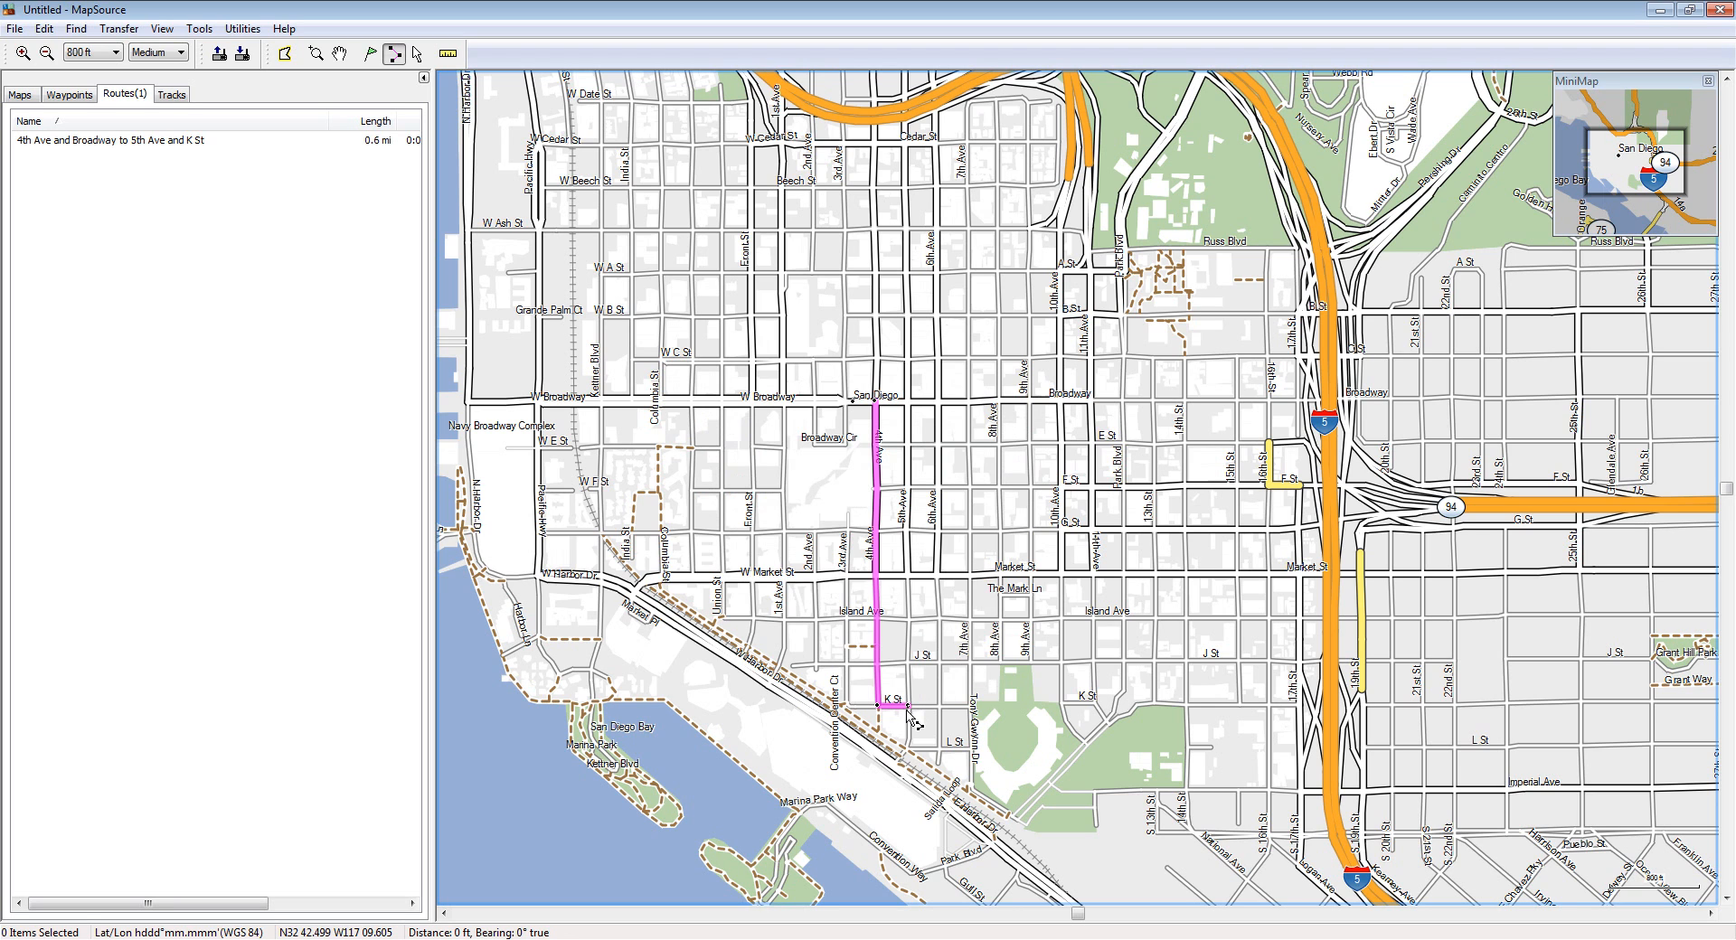
{"action": "left_click", "coordinate": [897, 762]}
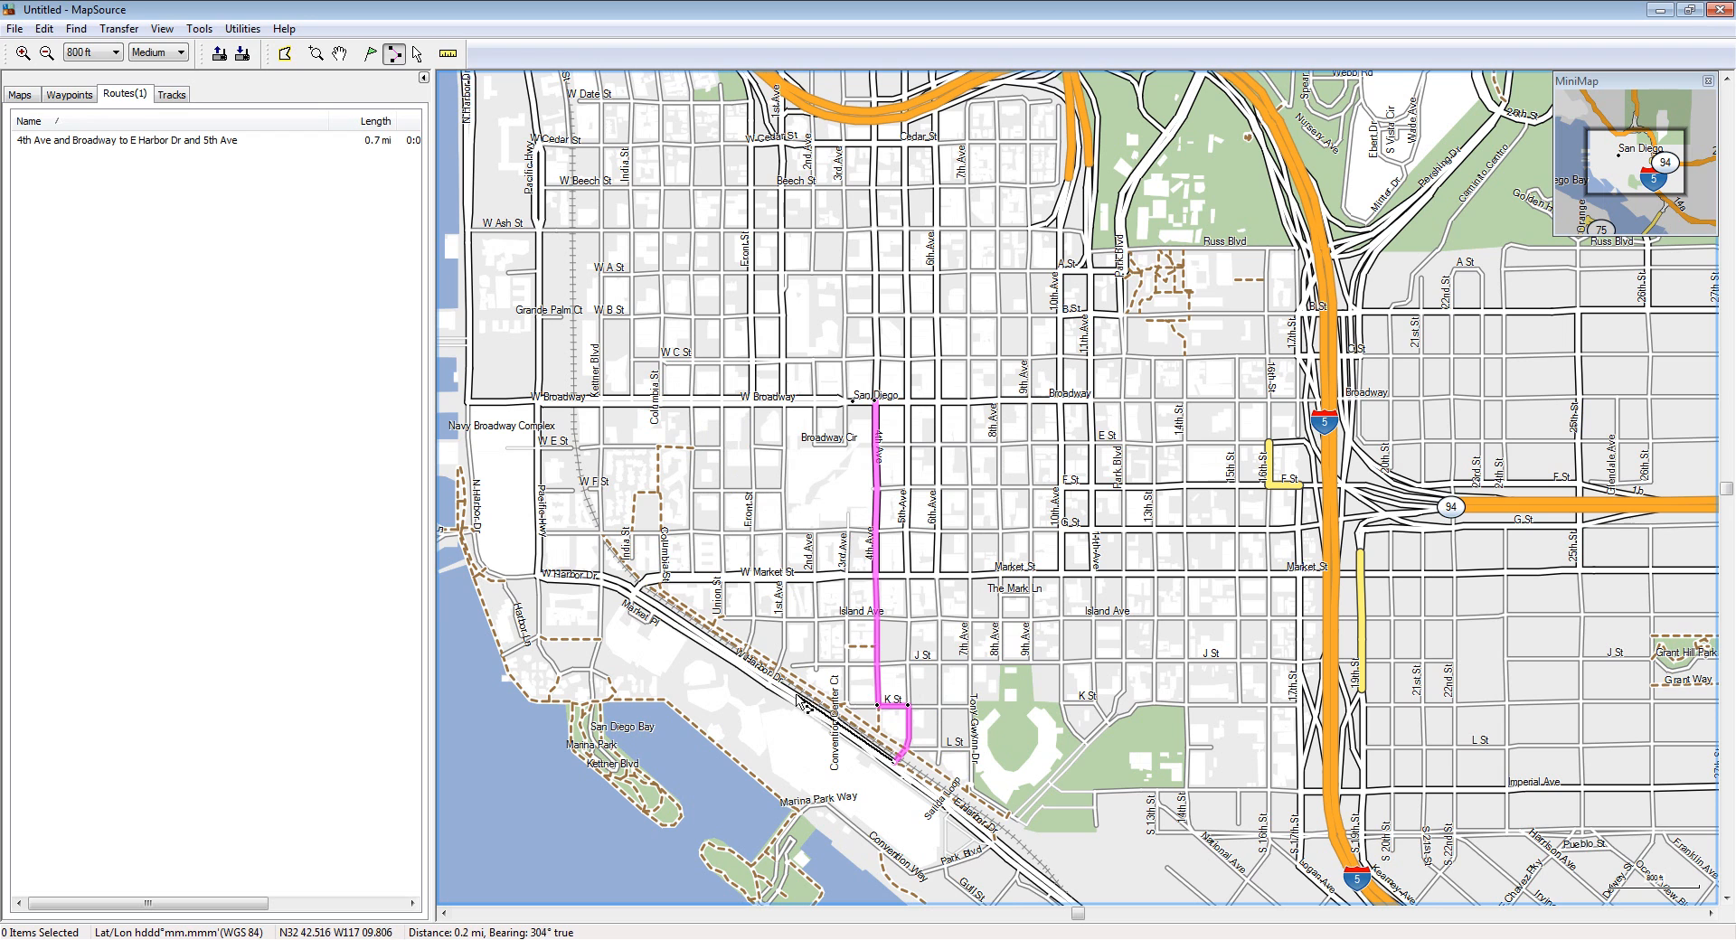
{"action": "left_click", "coordinate": [628, 587]}
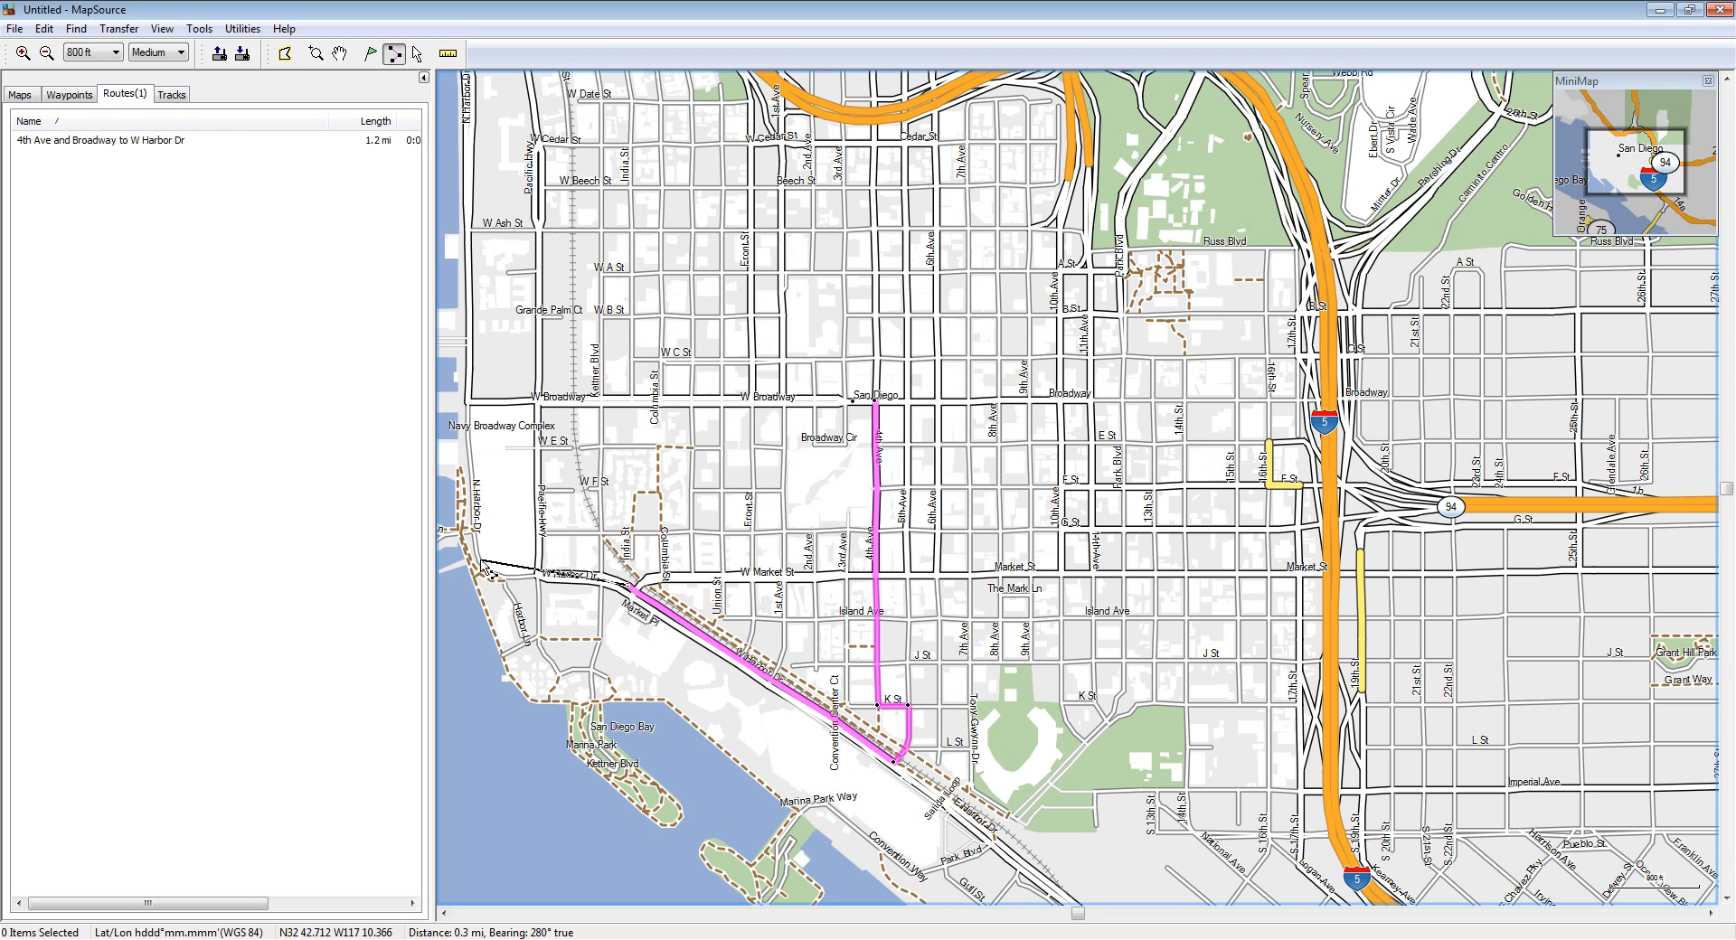
{"action": "left_click", "coordinate": [474, 529]}
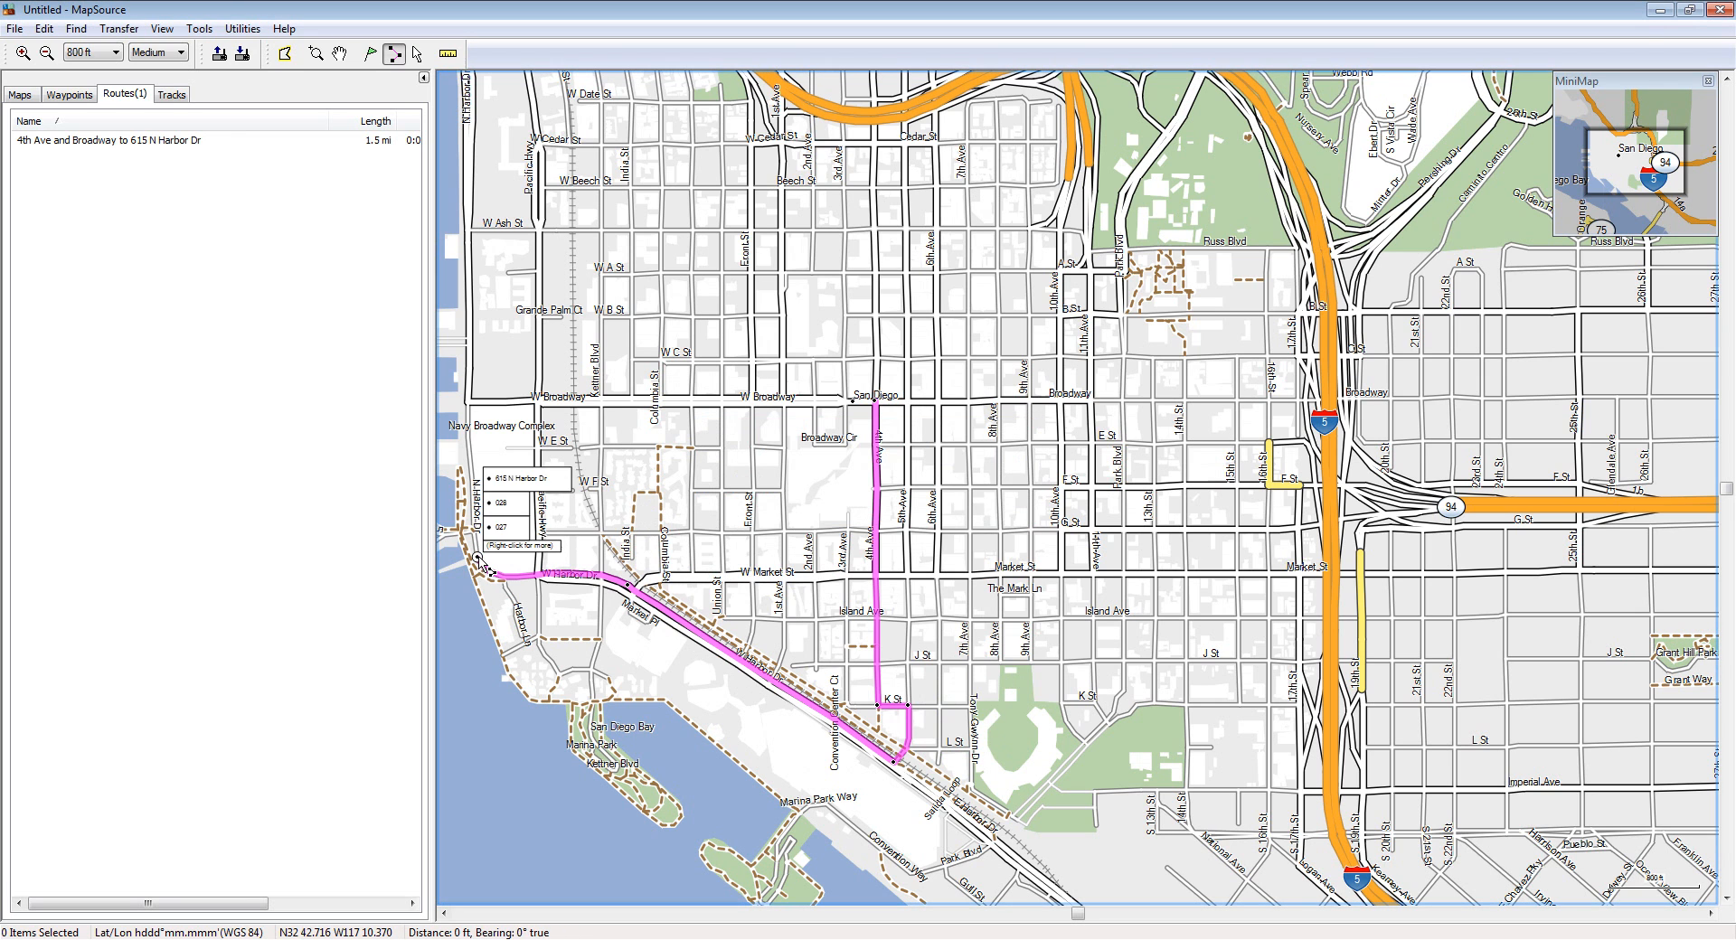
{"action": "left_click", "coordinate": [468, 402]}
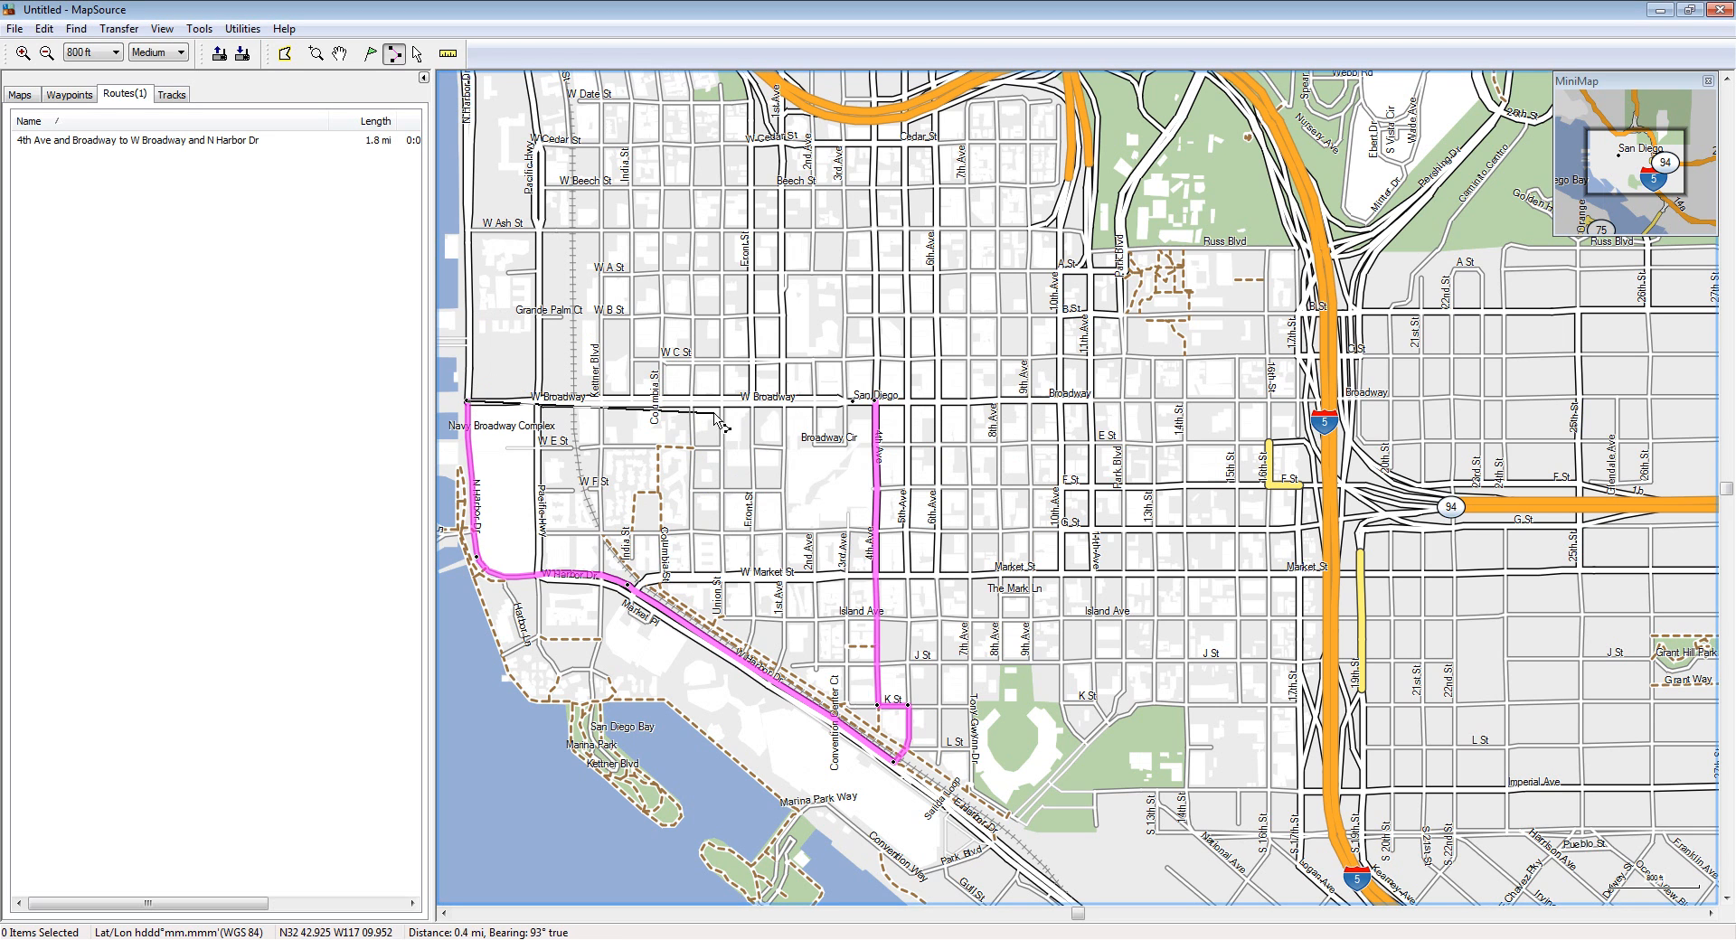
{"action": "left_click", "coordinate": [874, 403]}
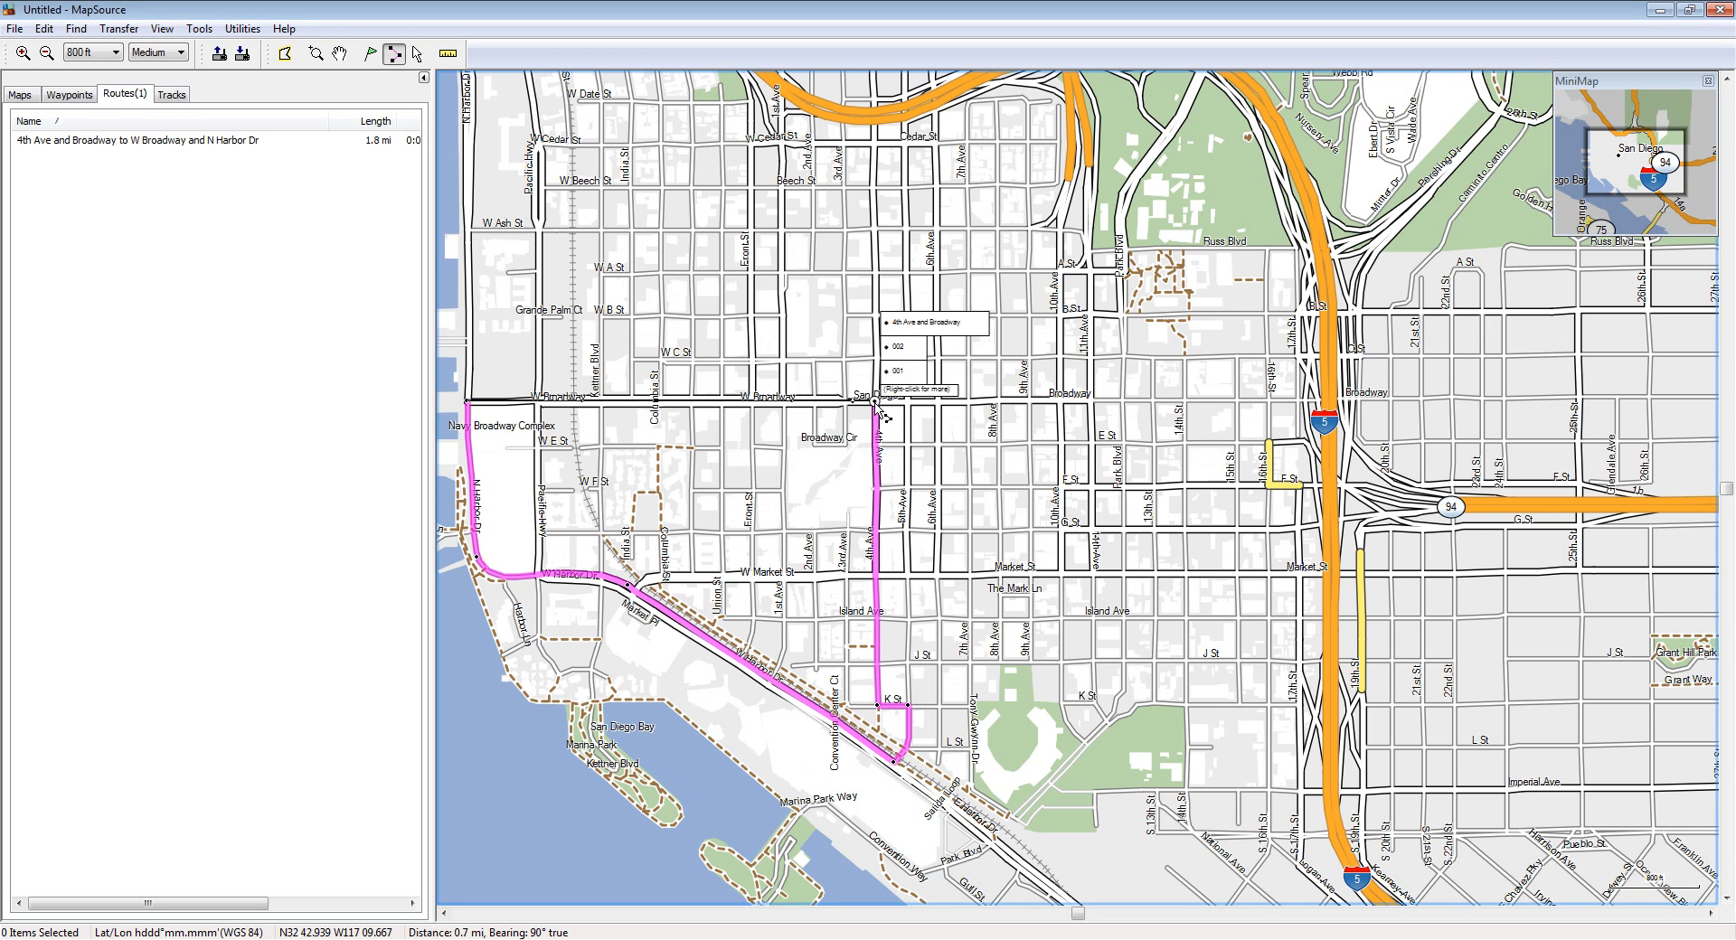
{"action": "left_click", "coordinate": [340, 52]}
{"action": "left_click_drag", "start_coordinate": [675, 768], "coordinate": [1002, 708]}
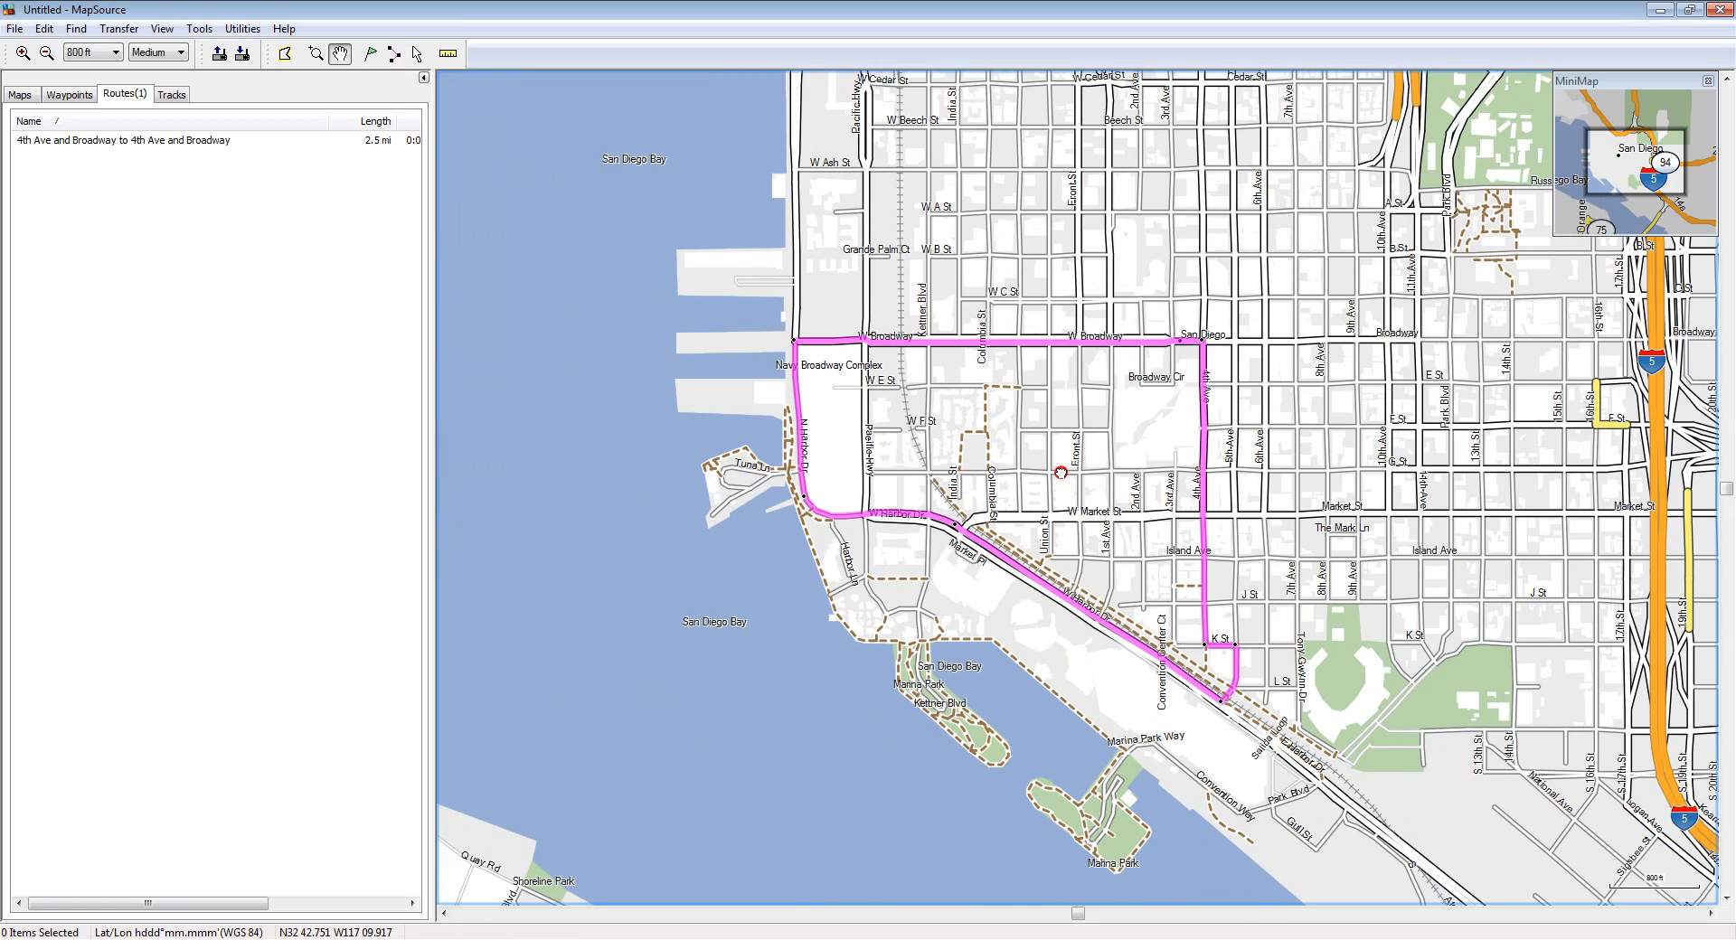
{"action": "scroll", "coordinate": [1000, 707], "scroll_direction": "up", "scroll_amount": 1}
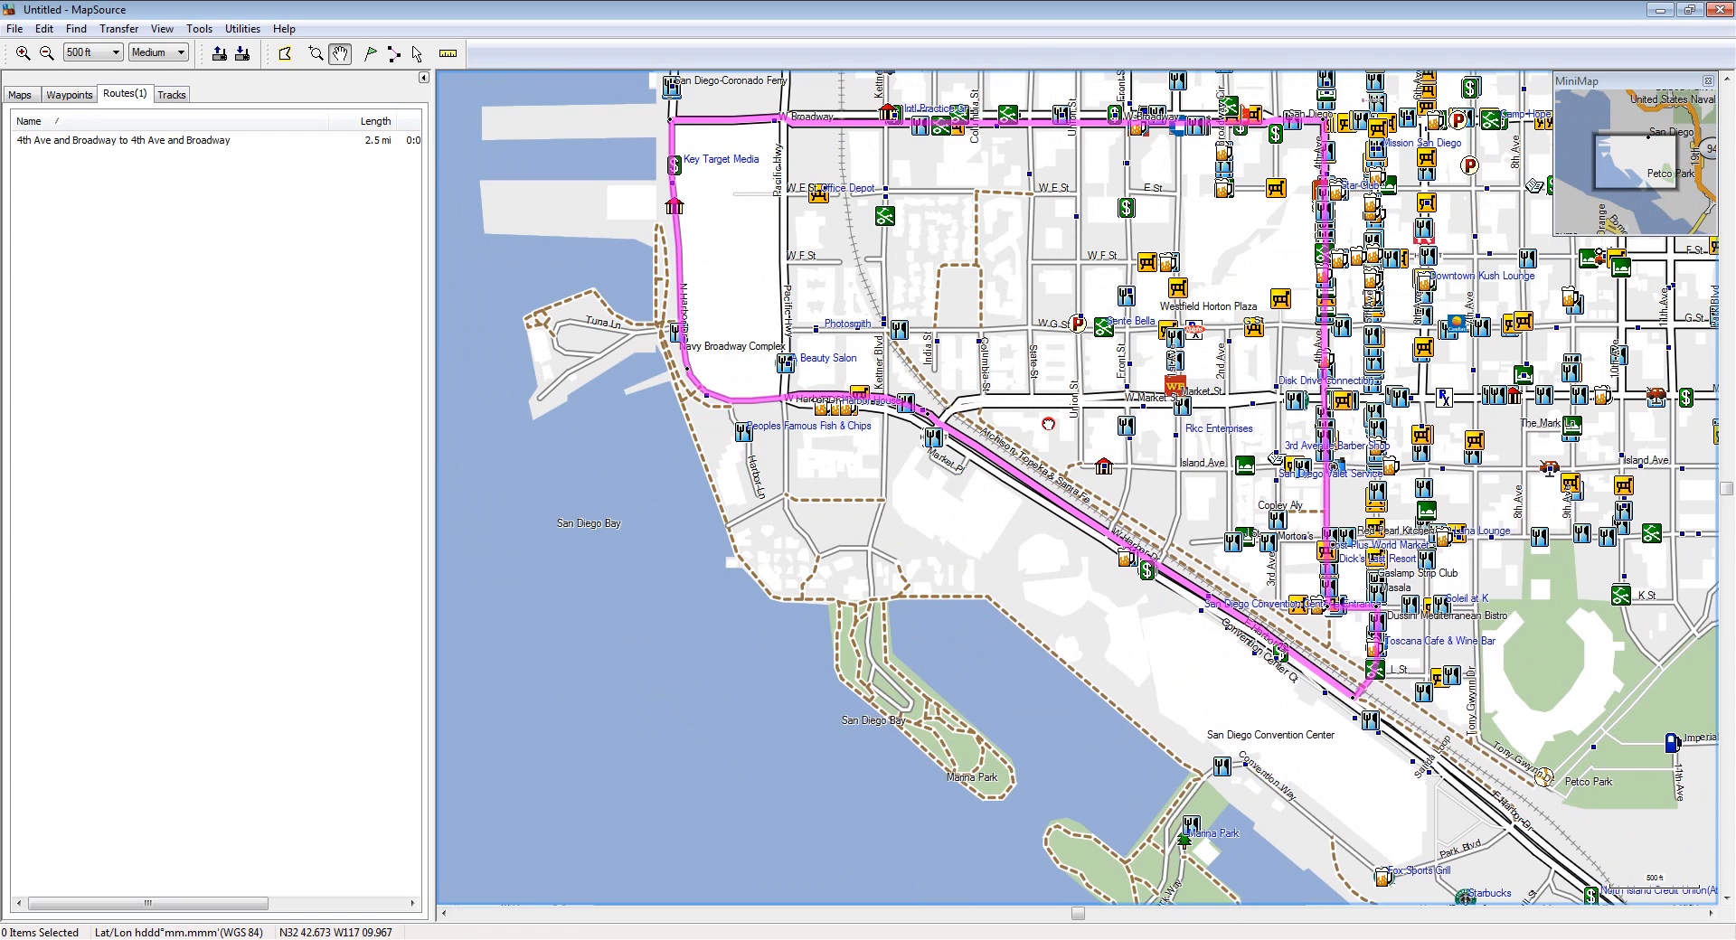
{"action": "scroll", "coordinate": [980, 544], "scroll_direction": "up", "scroll_amount": 1}
{"action": "scroll", "coordinate": [980, 544], "scroll_direction": "down", "scroll_amount": 3}
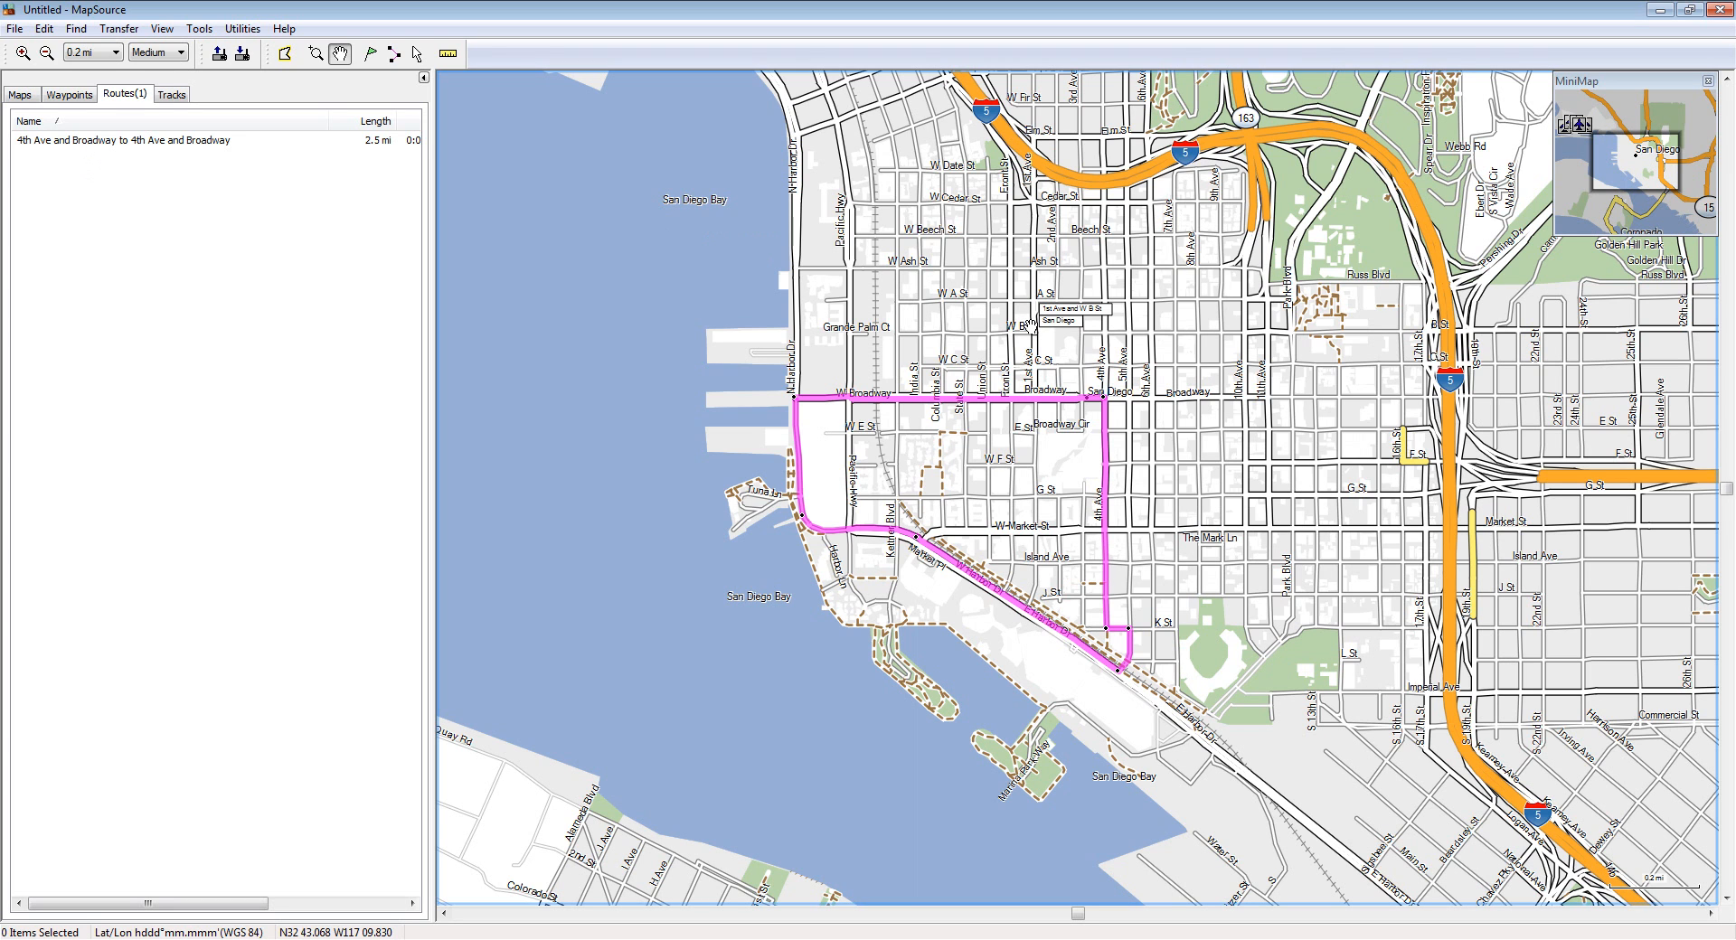
Step: Turn off automatic naming in the route's properties, rename the route Downtown Ride, and select it in the route list
{"action": "right_click", "coordinate": [151, 147]}
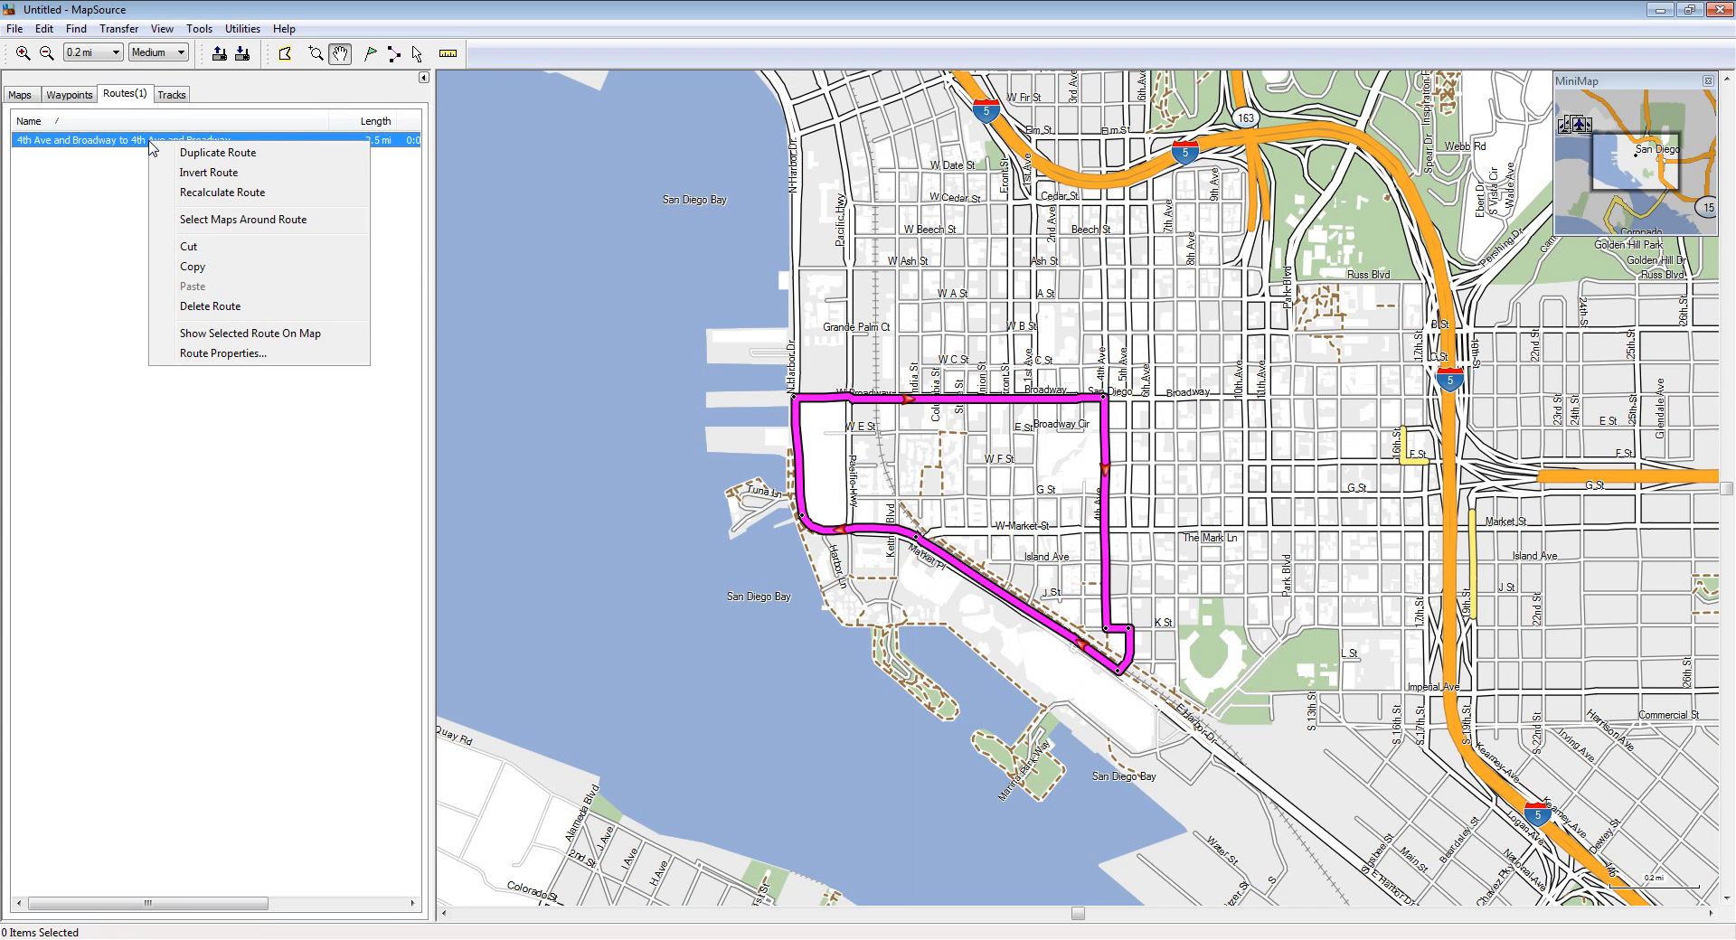
{"action": "left_click", "coordinate": [241, 354]}
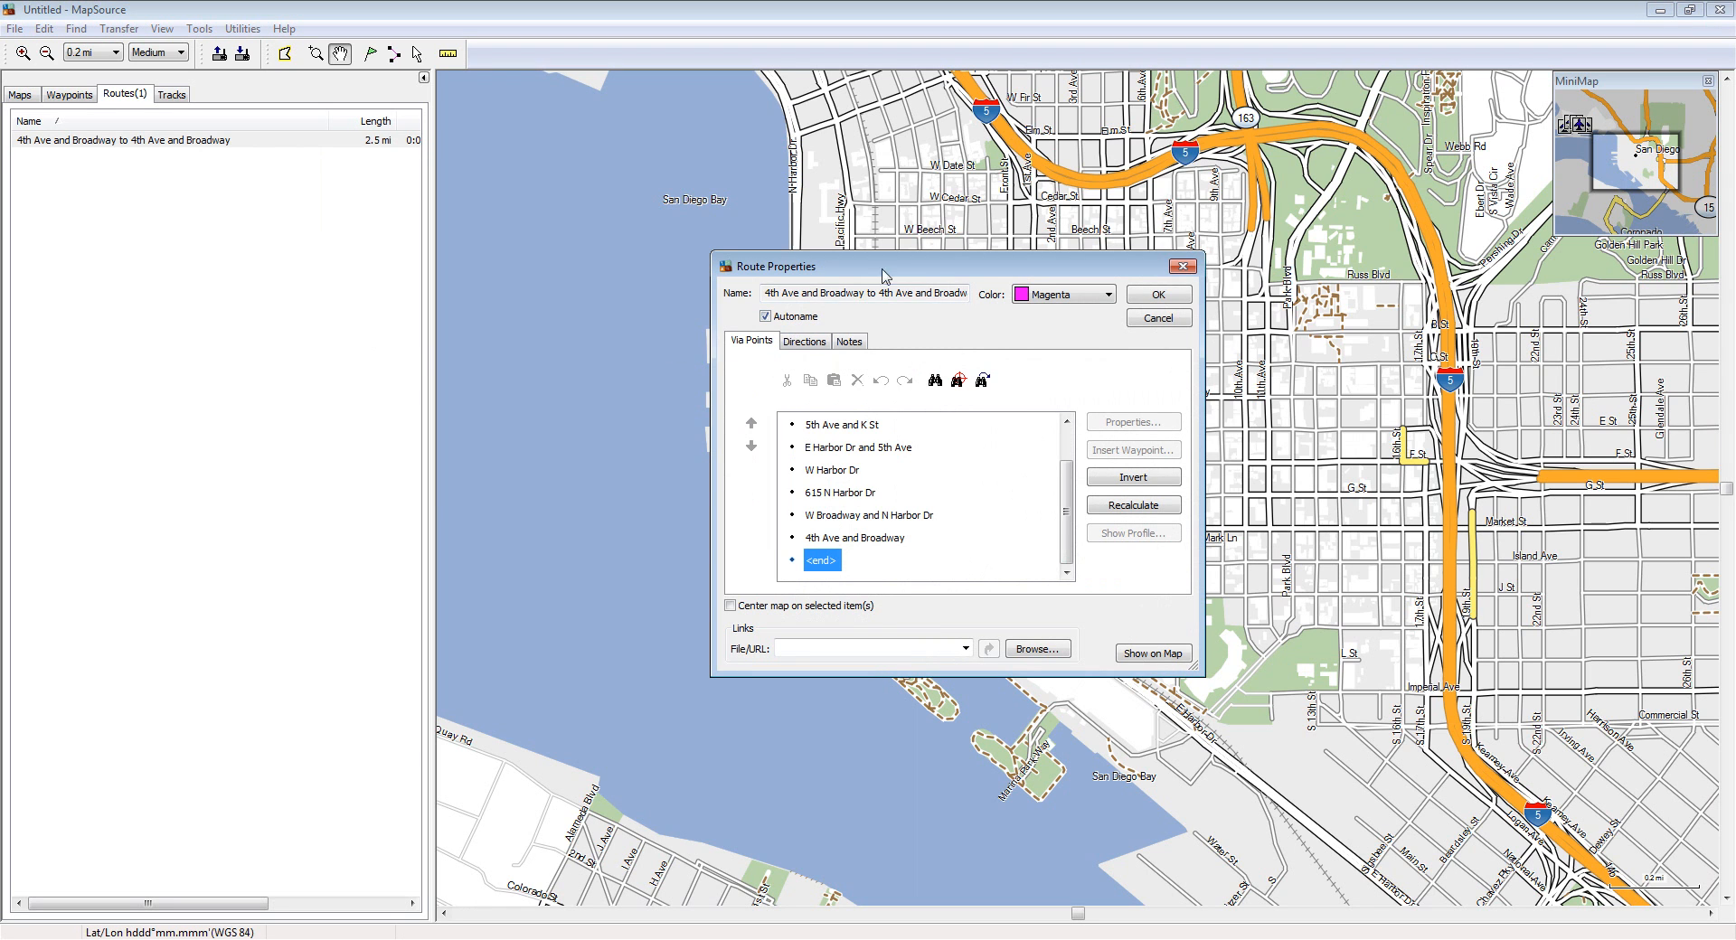
{"action": "left_click", "coordinate": [765, 317]}
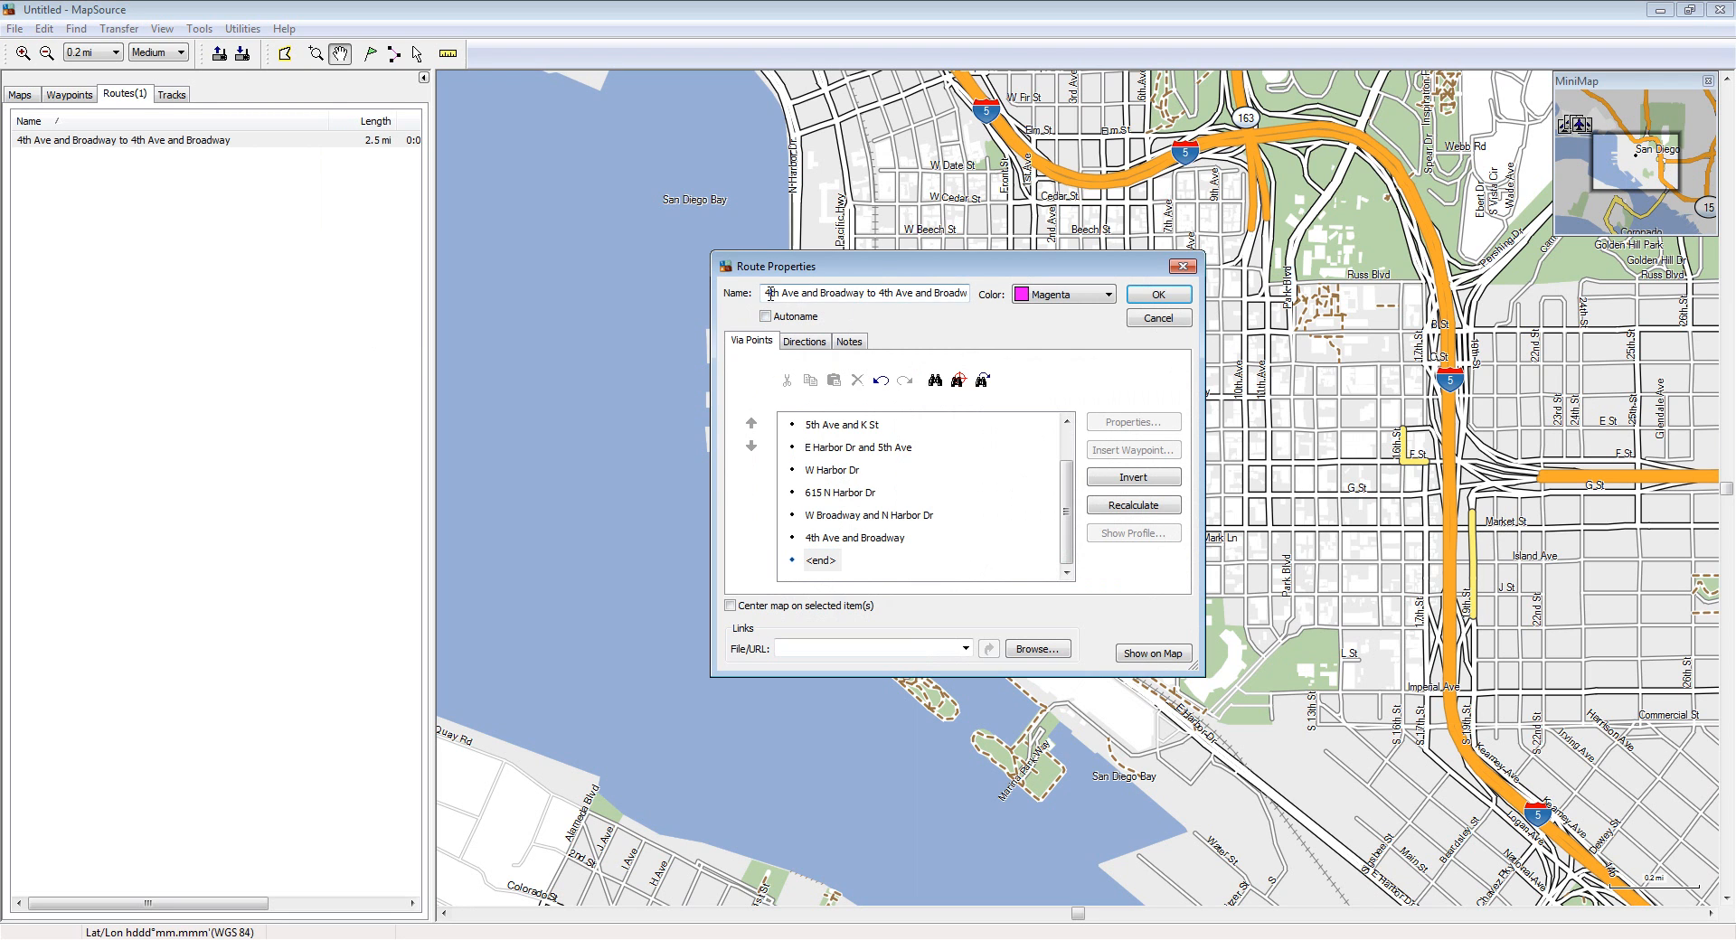
{"action": "key", "text": "BackSpace"}
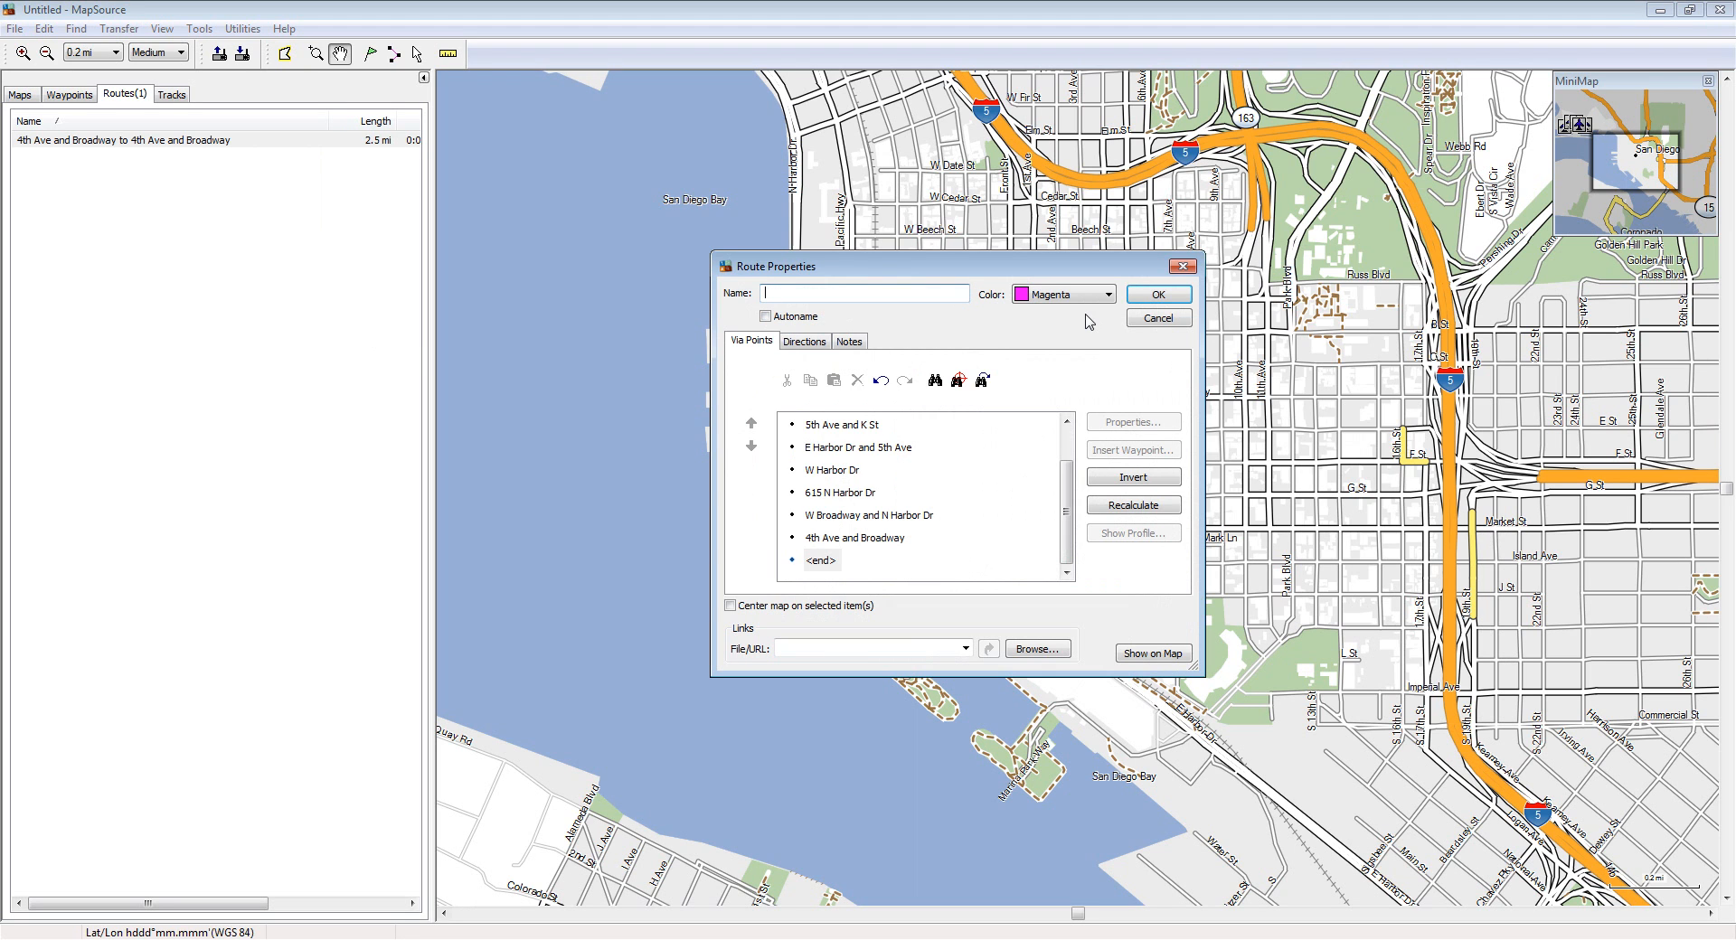
{"action": "type", "text": "Downtown Ride"}
{"action": "left_click", "coordinate": [1157, 297]}
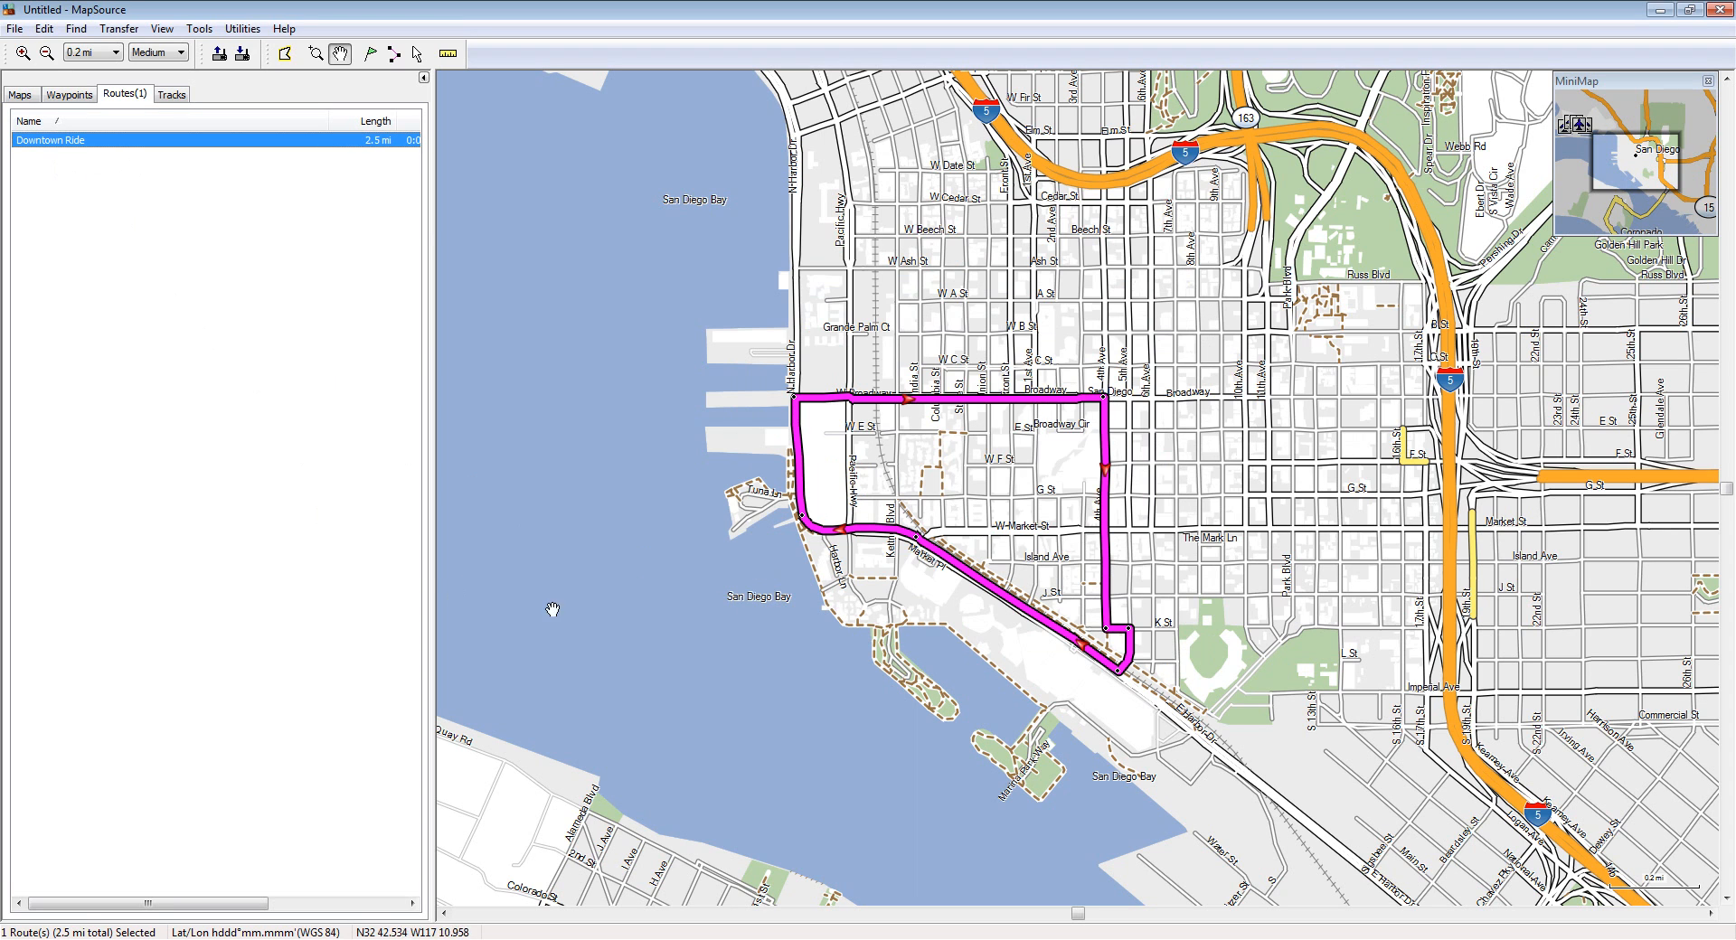
{"action": "left_click", "coordinate": [323, 558]}
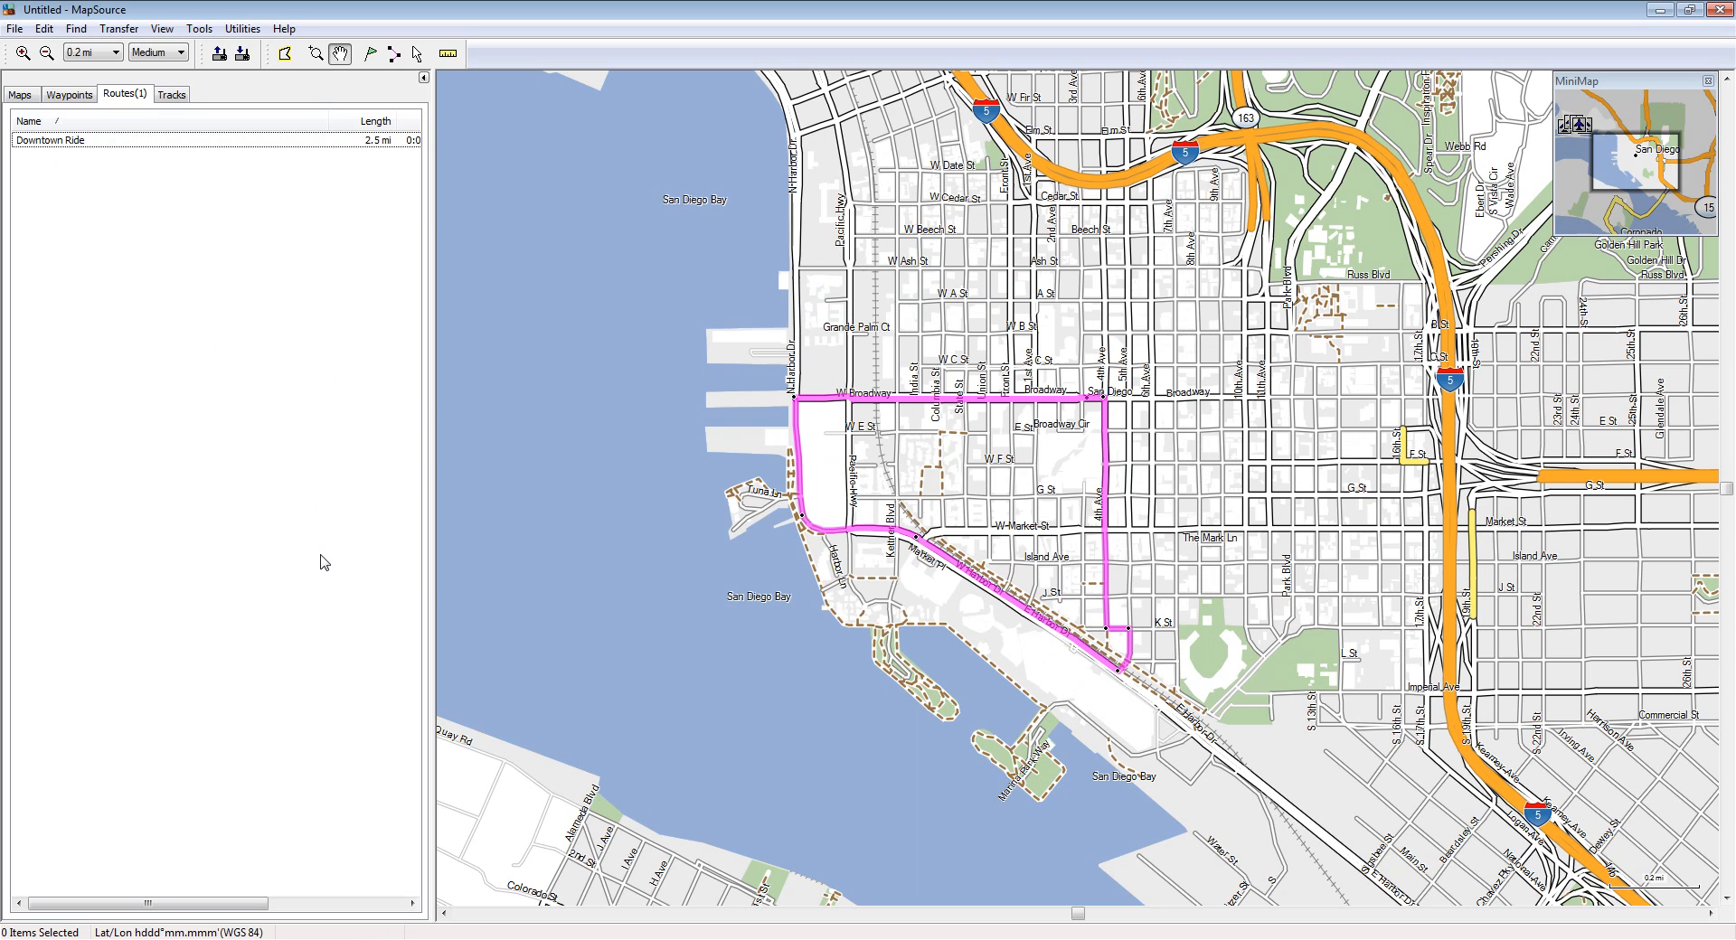
{"action": "left_click", "coordinate": [77, 142]}
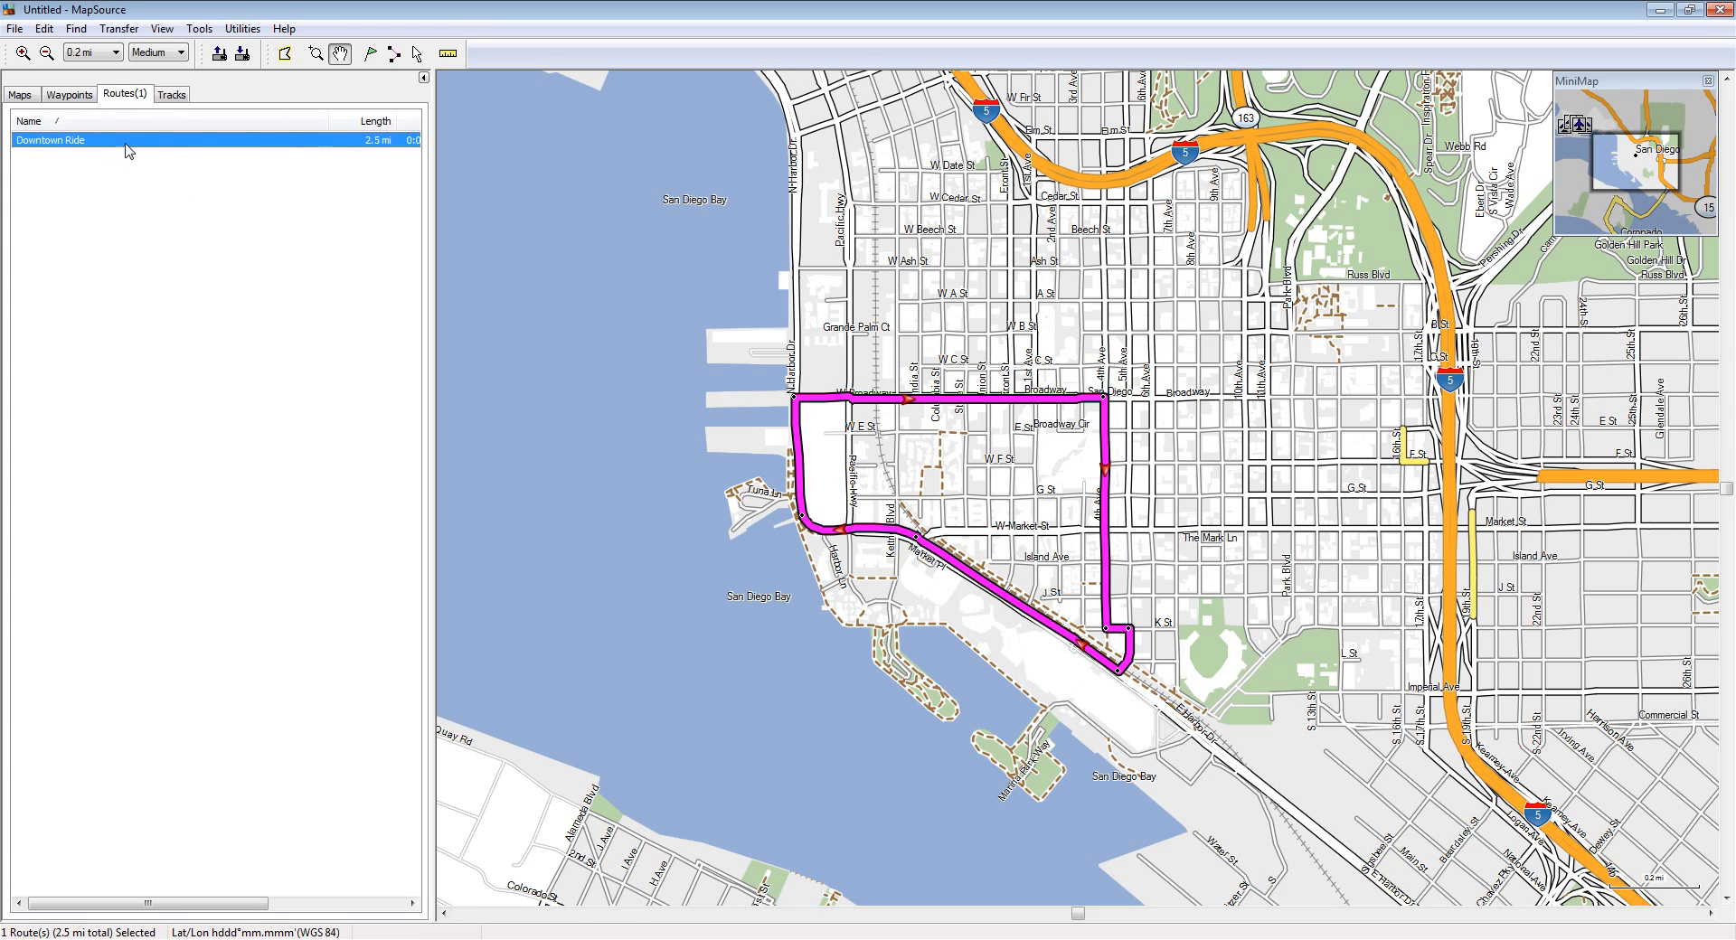
Step: Review the Send To Device options for transferring the Downtown Ride route to the nüvi 550, and close them without sending
{"action": "left_click", "coordinate": [117, 29]}
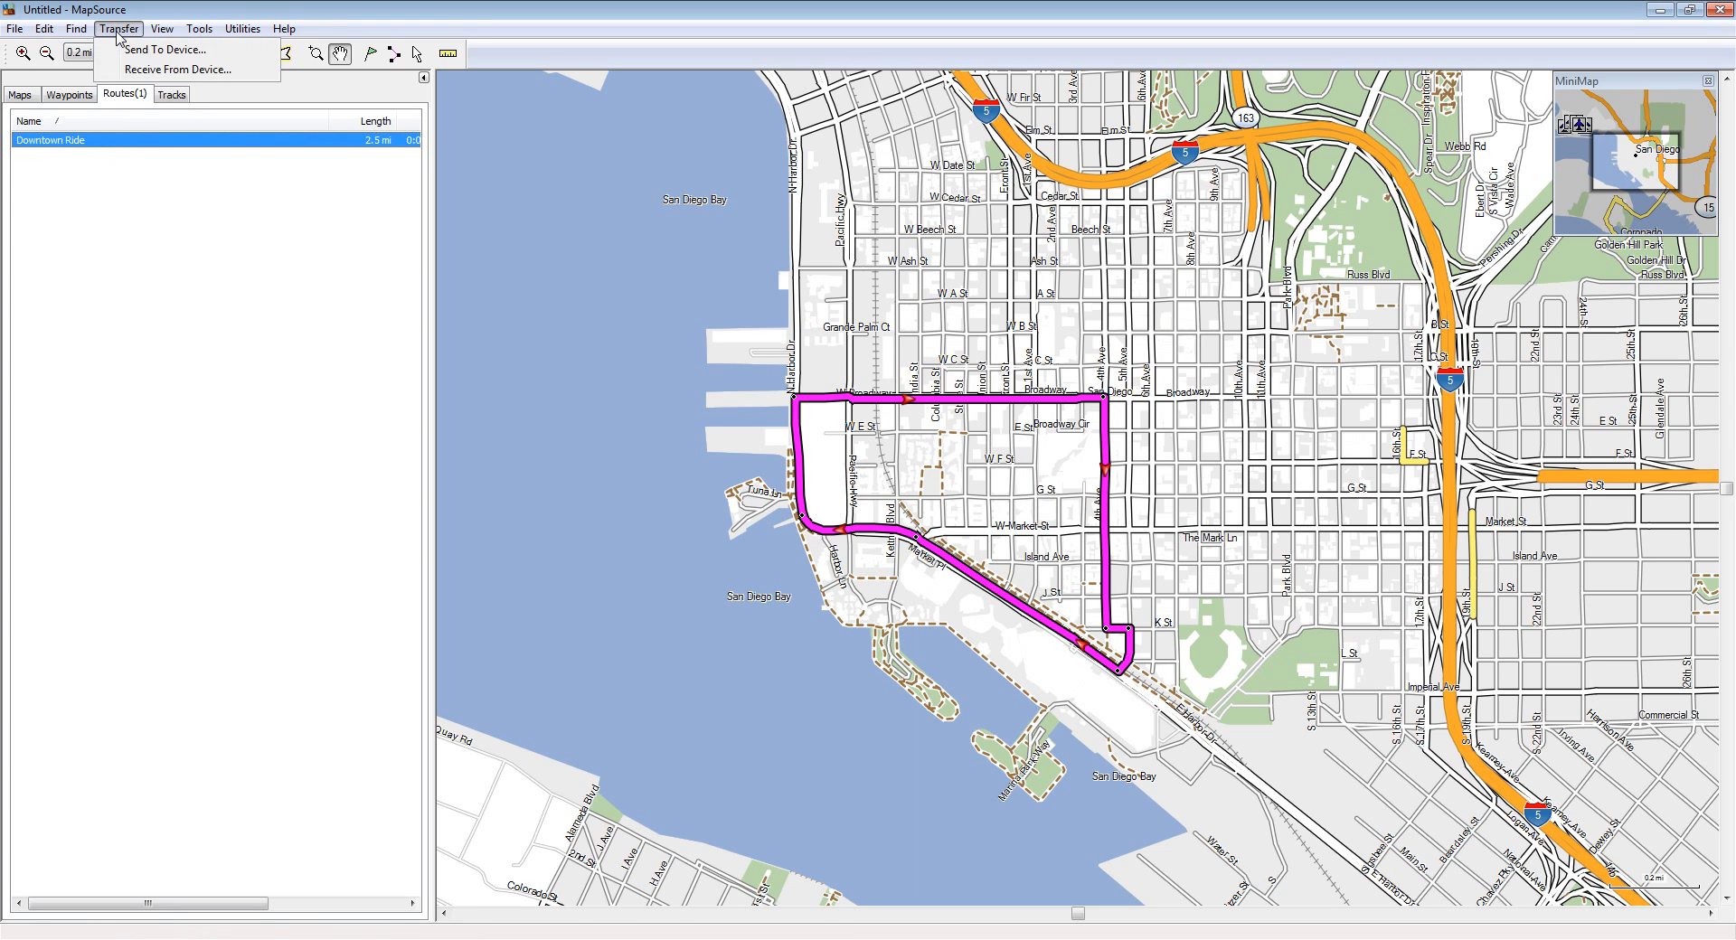
{"action": "left_click", "coordinate": [127, 51]}
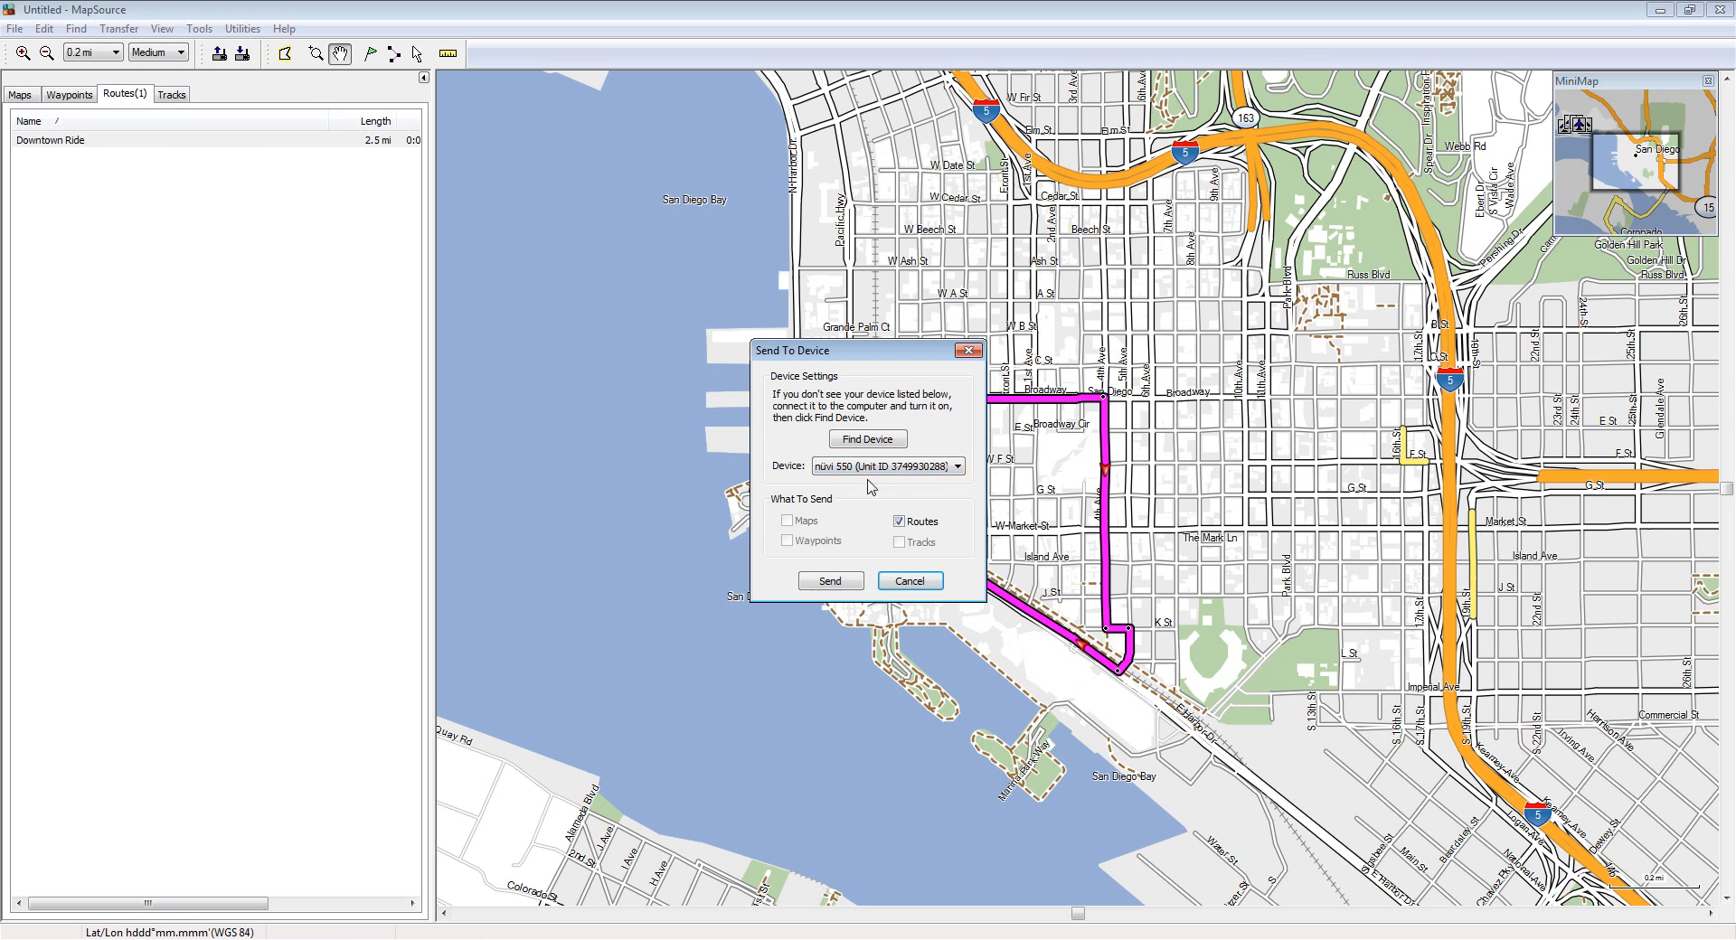
{"action": "left_click", "coordinate": [898, 584]}
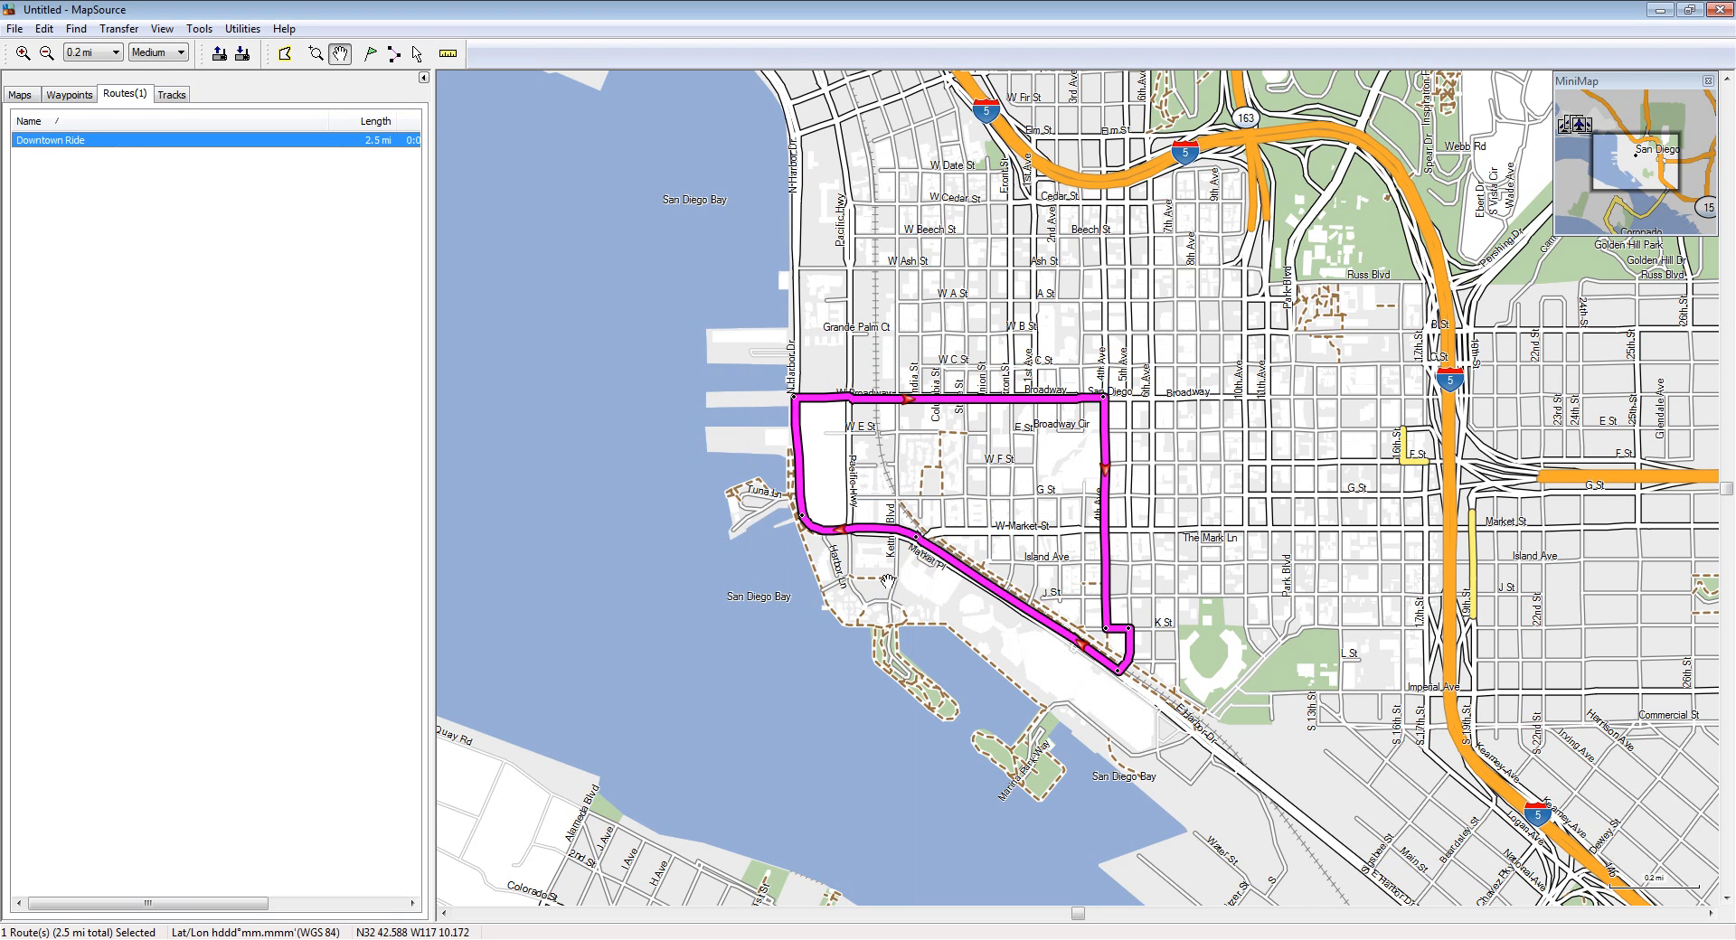
Step: Check the default folder and file type offered for saving the route file, and leave without saving
{"action": "left_click", "coordinate": [15, 28]}
{"action": "left_click", "coordinate": [55, 103]}
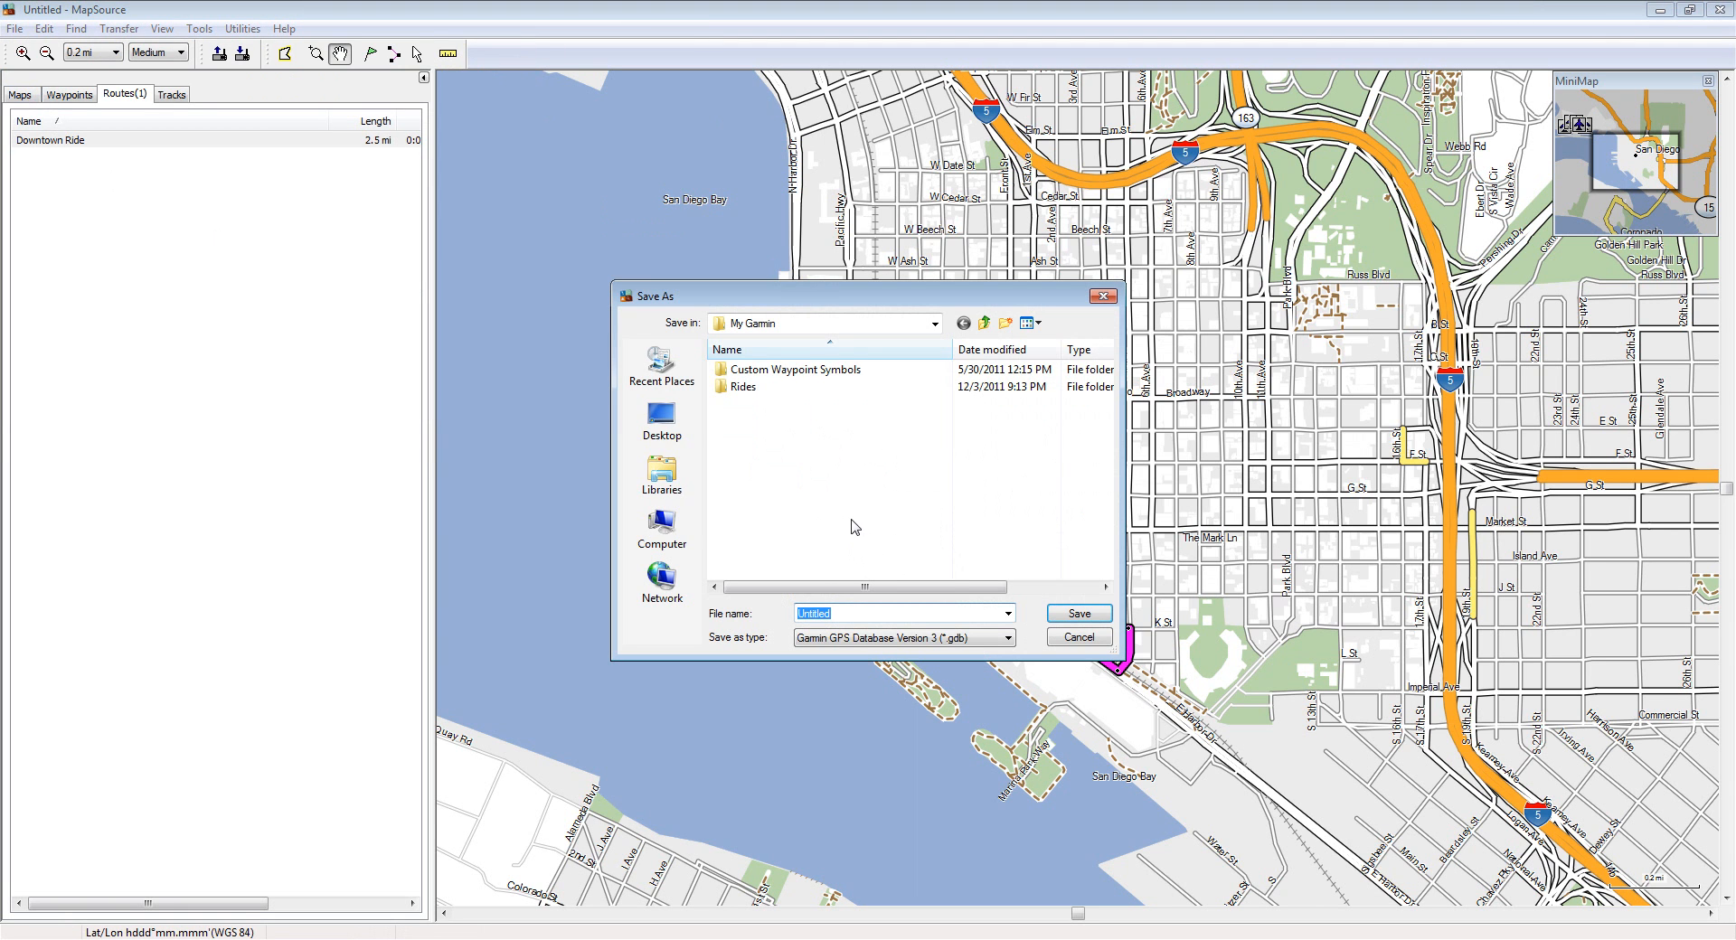
{"action": "left_click", "coordinate": [1081, 642]}
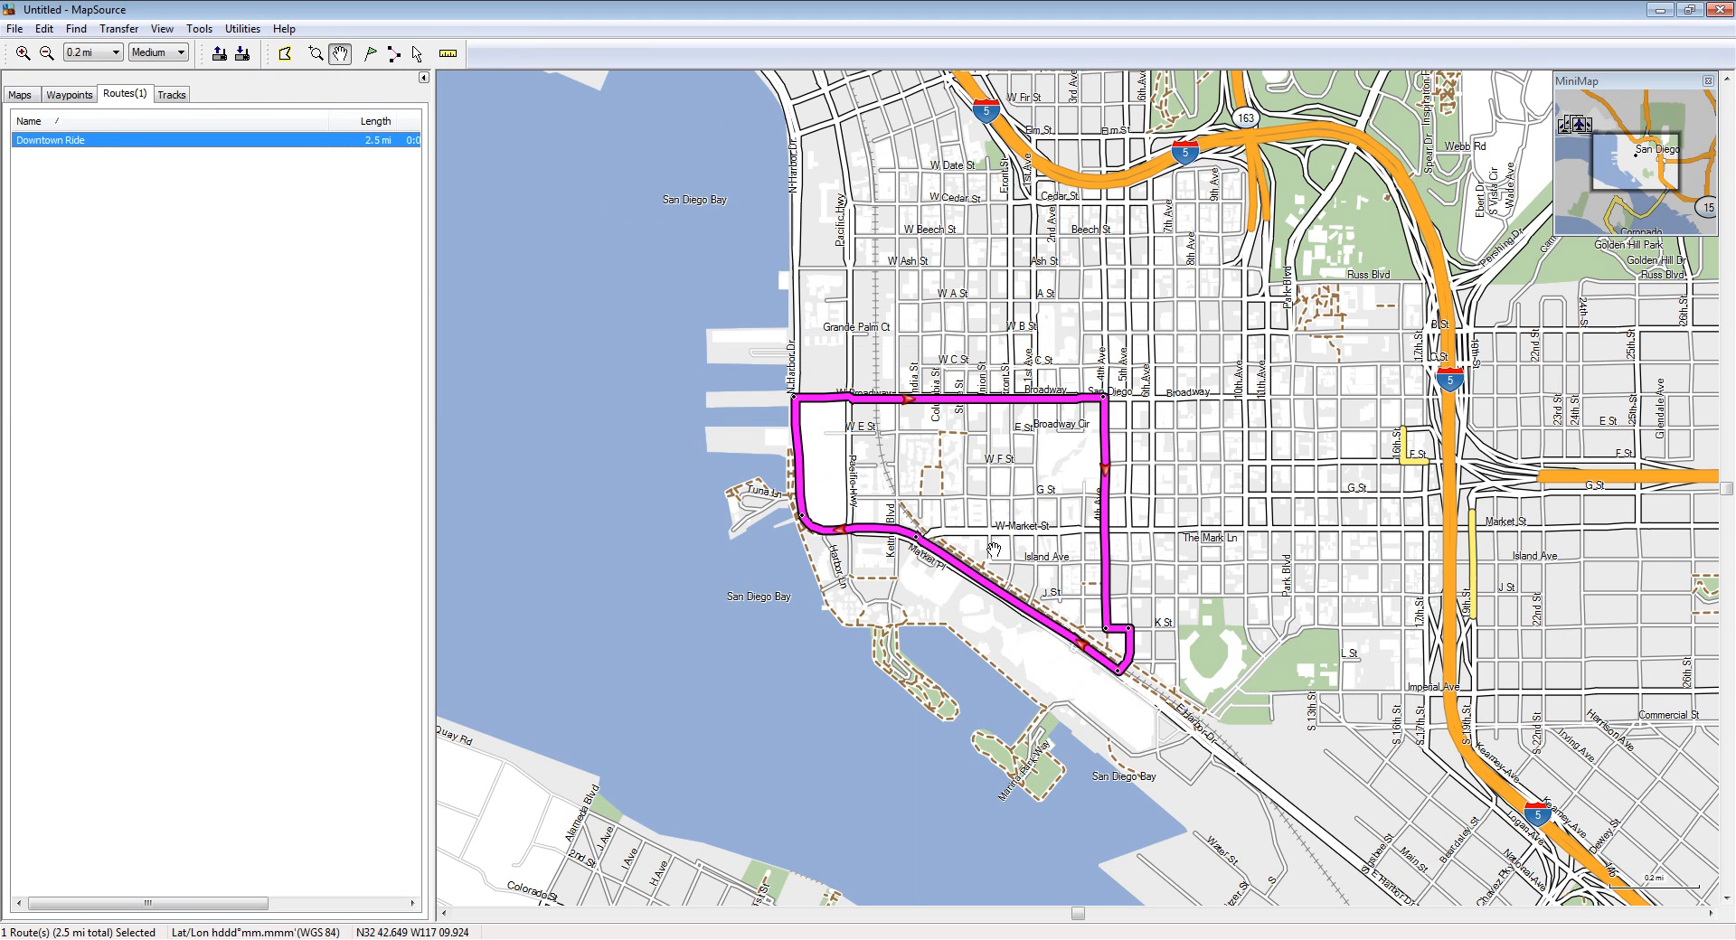
{"action": "left_click", "coordinate": [14, 28]}
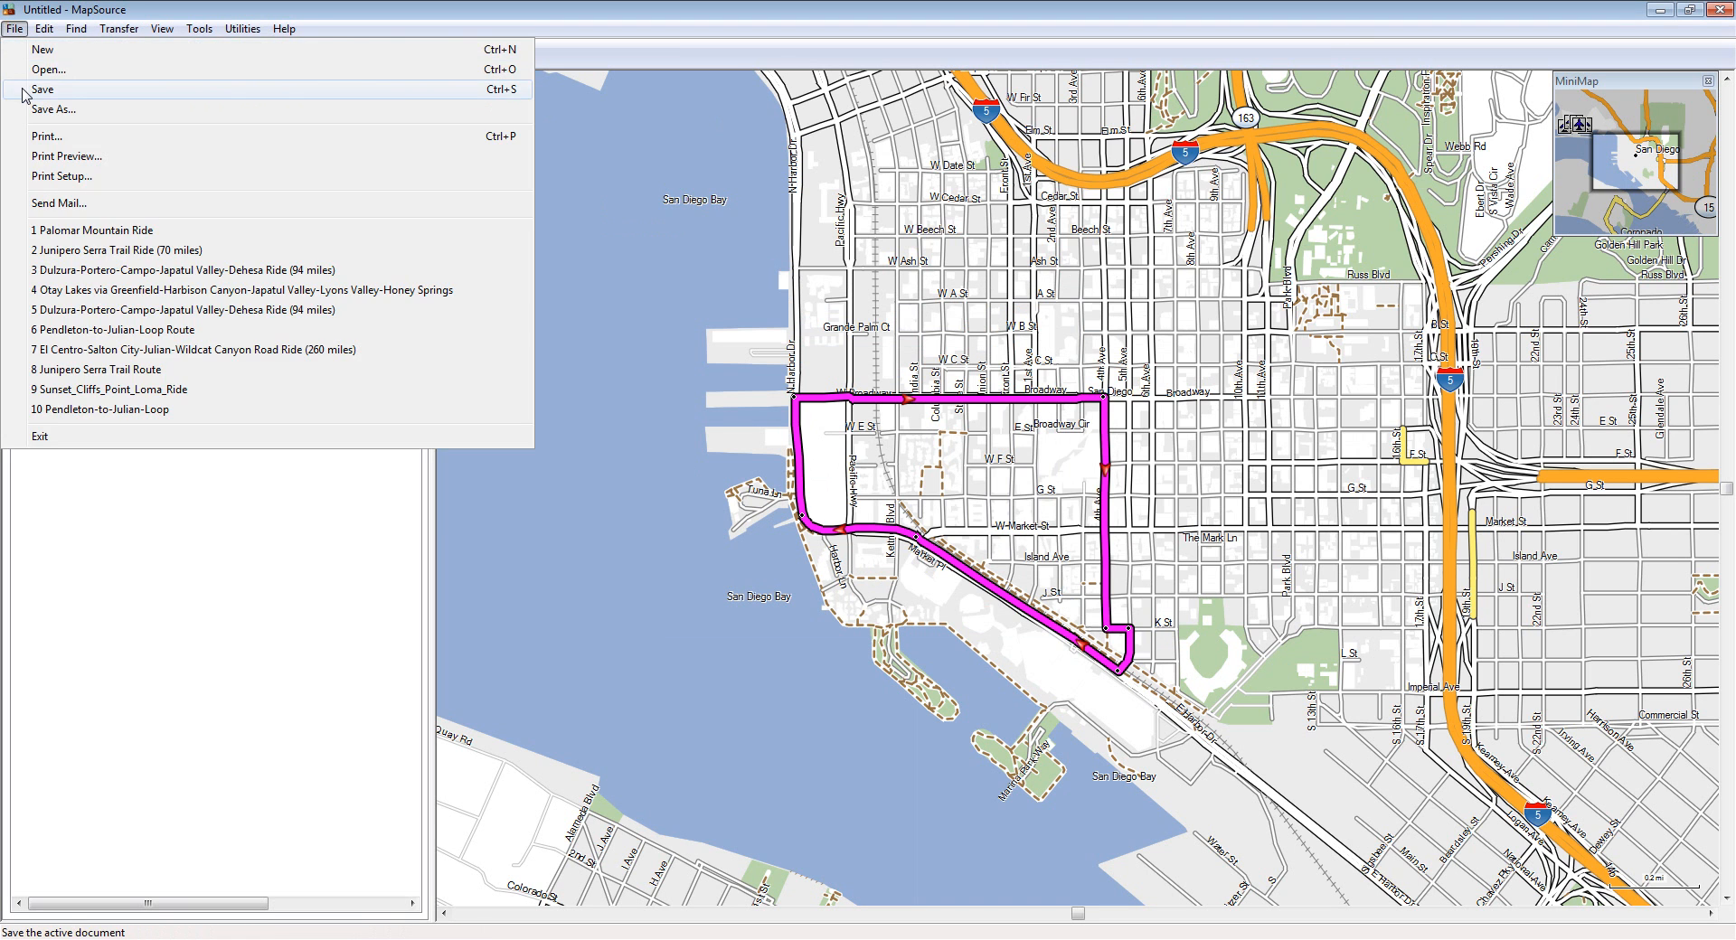
{"action": "left_click", "coordinate": [24, 95]}
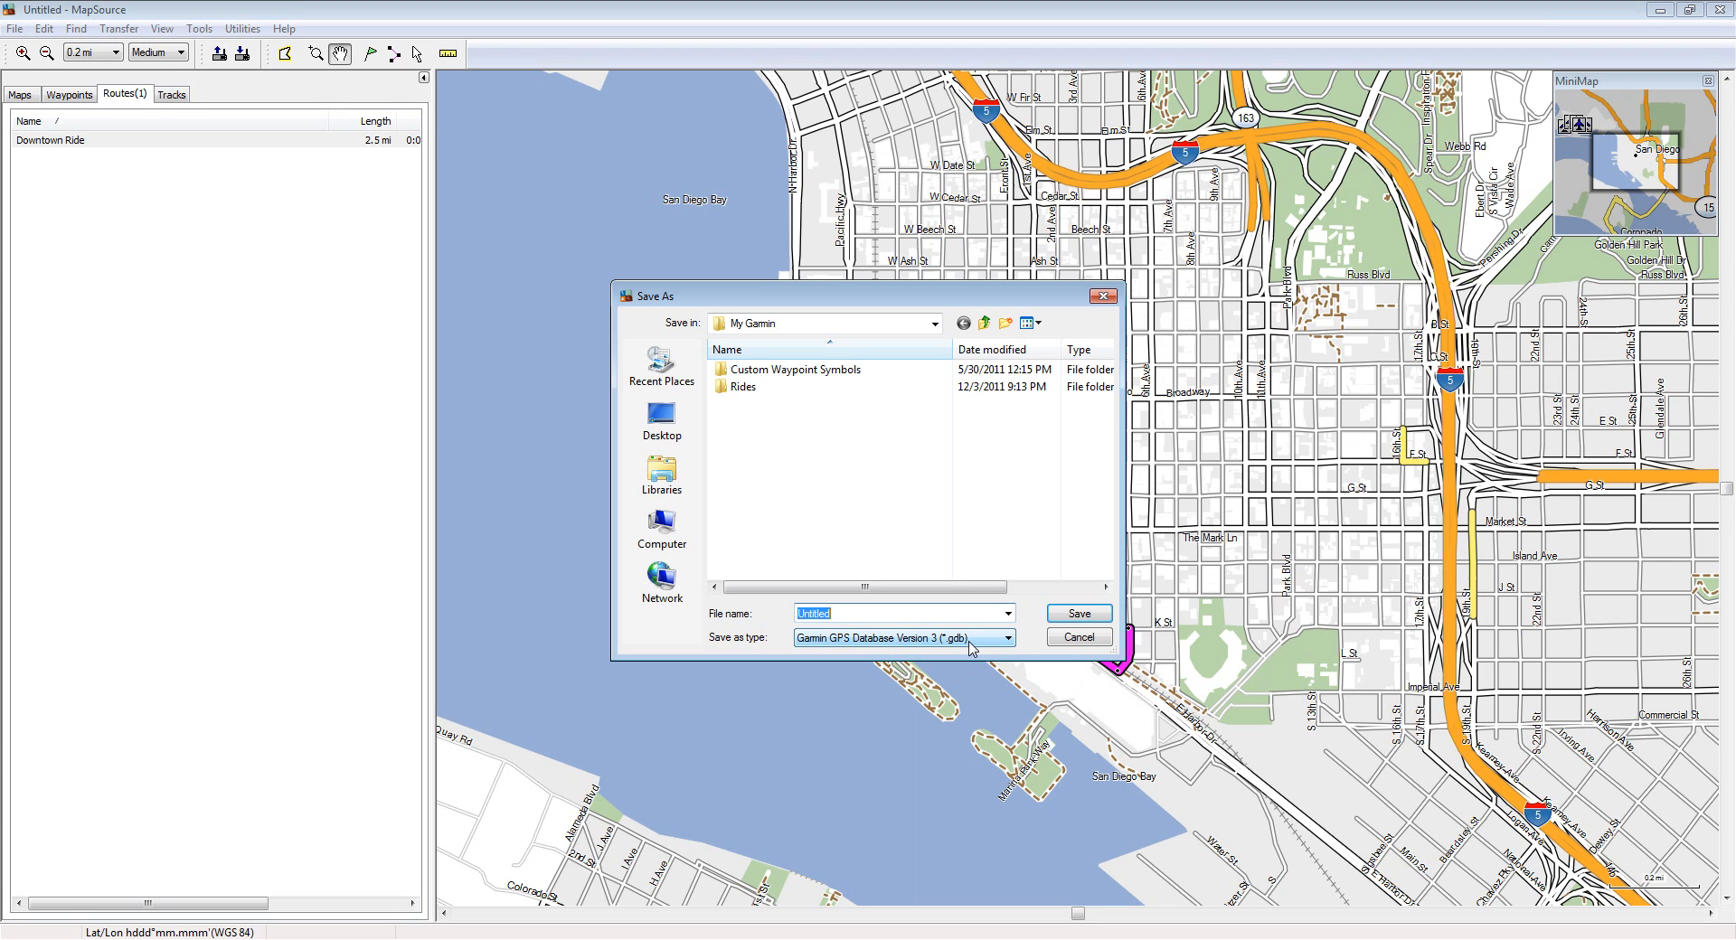
{"action": "left_click", "coordinate": [1076, 637]}
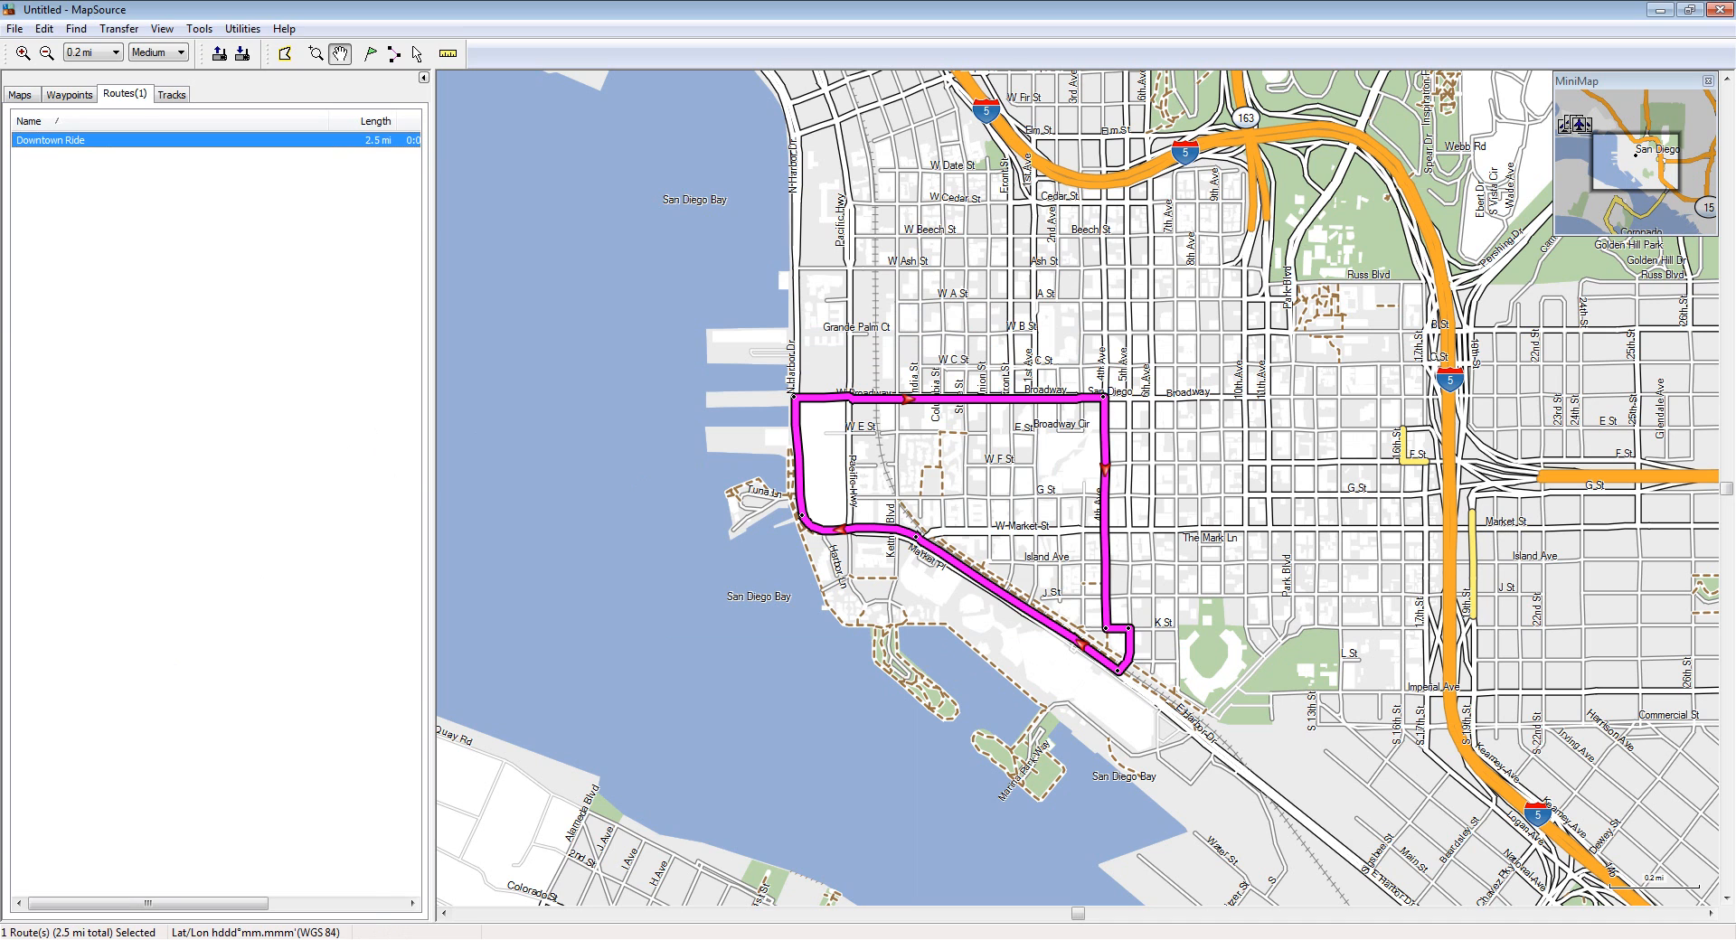
Step: Switch to Windows Explorer, open Garmin\GPX on Removable Disk (G:), and move the window clear of the route list
{"action": "left_click", "coordinate": [22, 939]}
{"action": "left_click", "coordinate": [305, 586]}
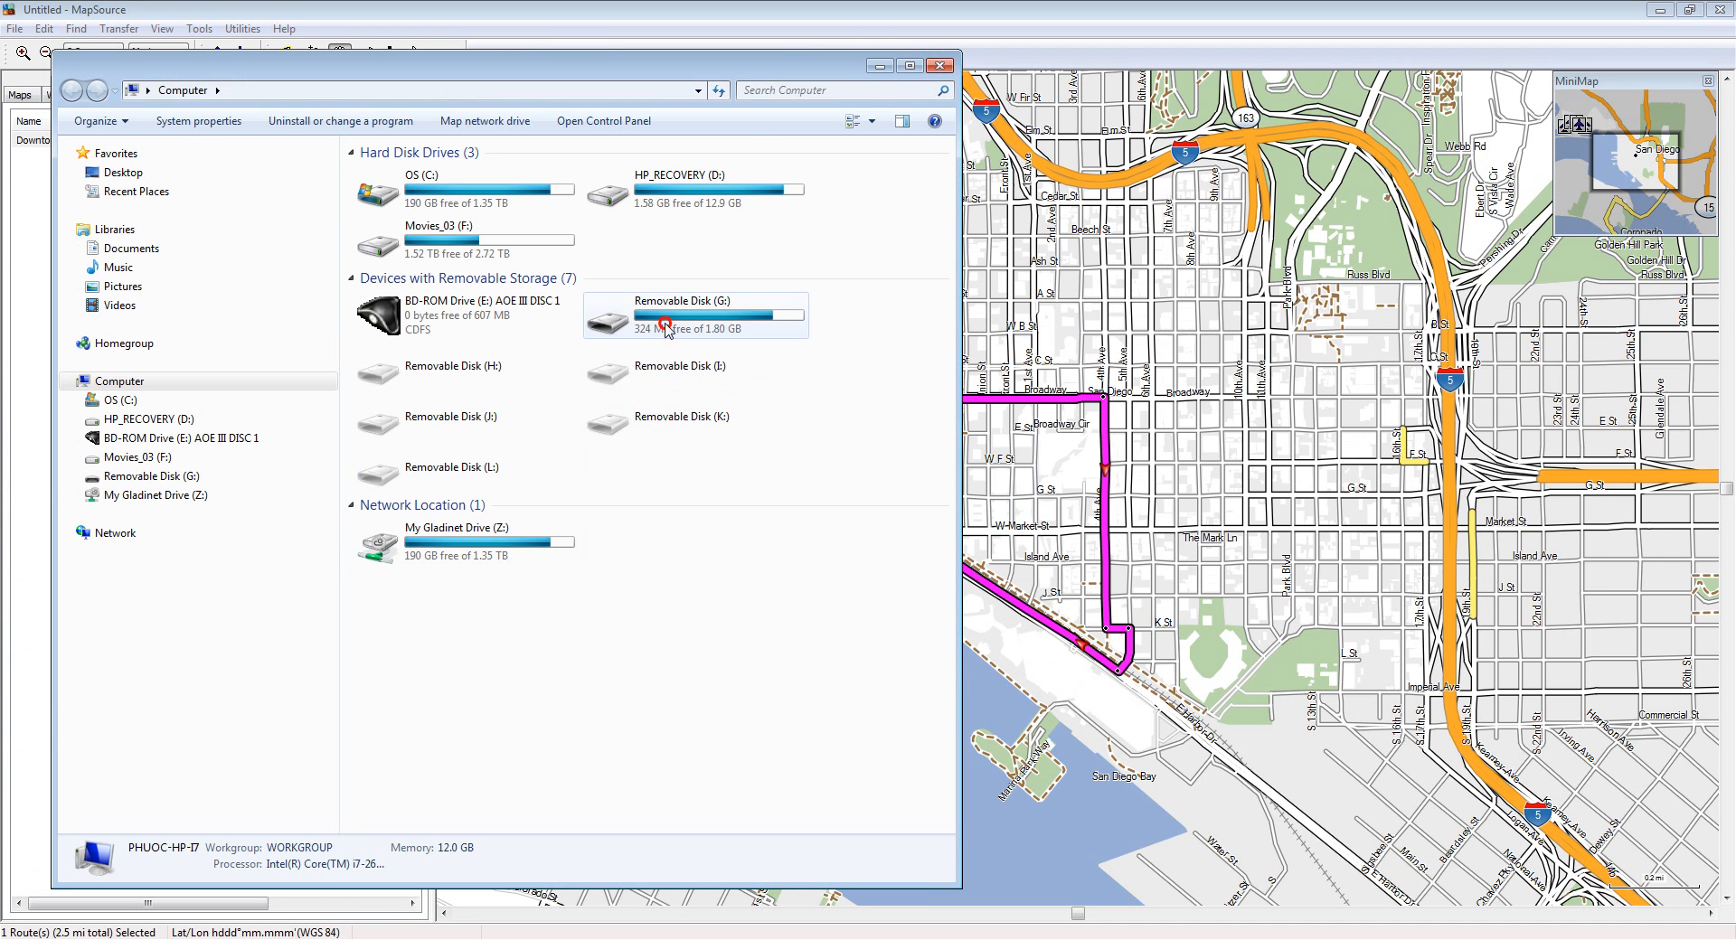
{"action": "left_click", "coordinate": [683, 309]}
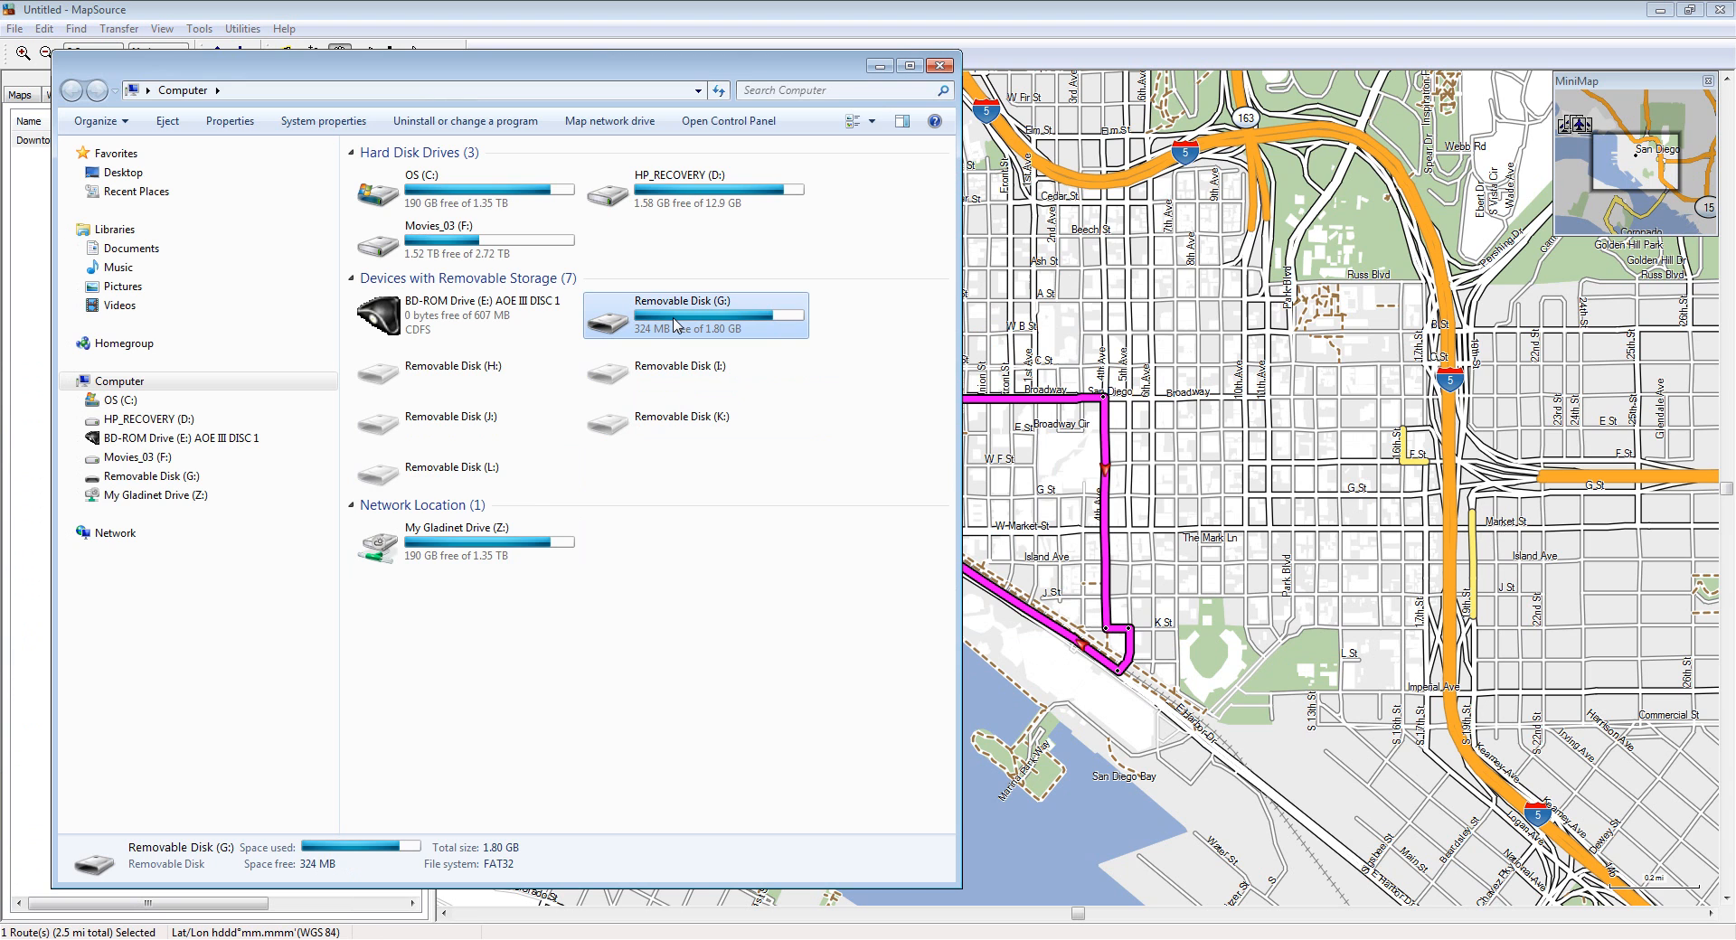
{"action": "double_click", "coordinate": [732, 316]}
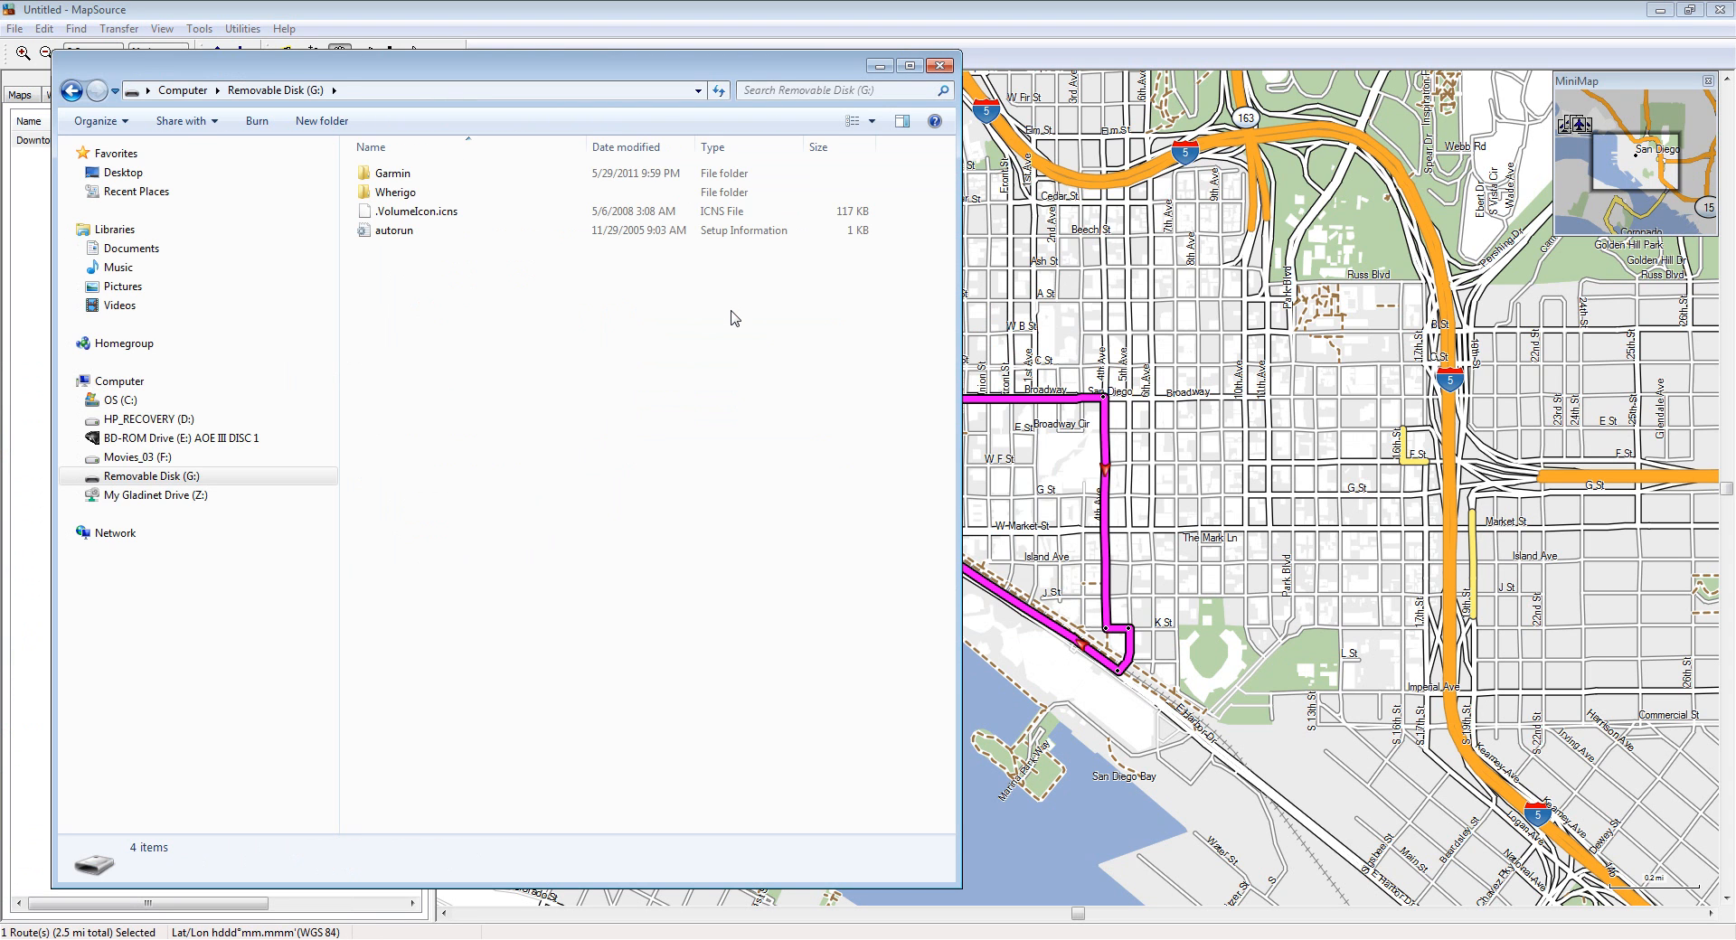
{"action": "double_click", "coordinate": [383, 175]}
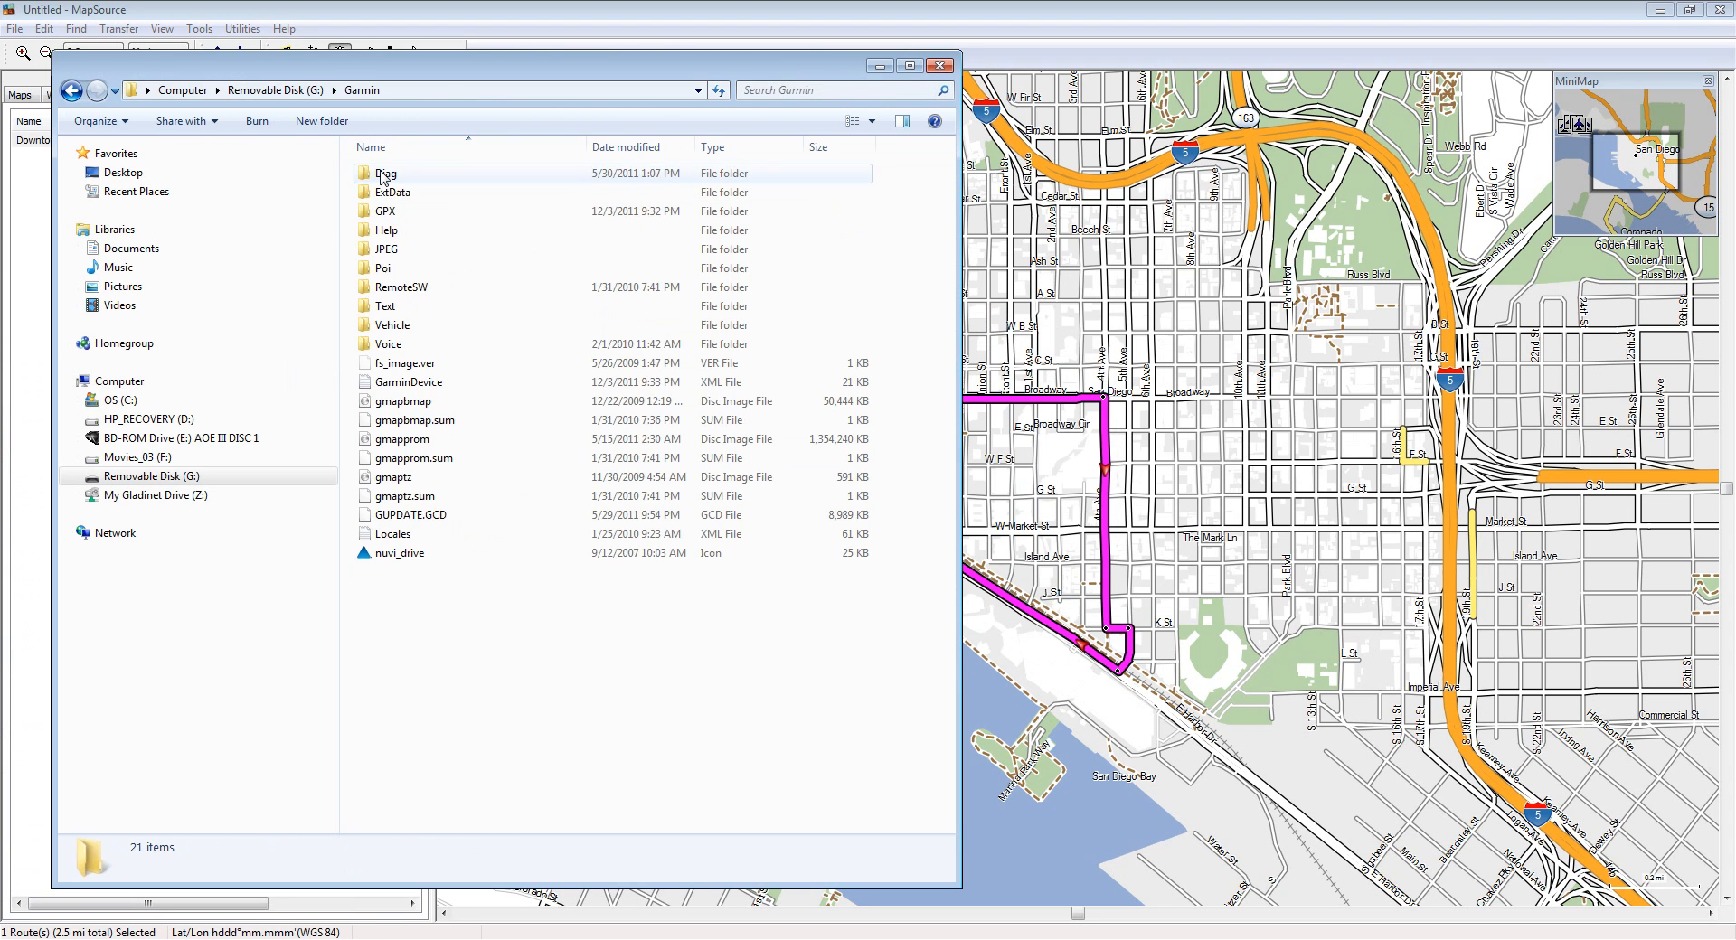
{"action": "double_click", "coordinate": [387, 217]}
{"action": "left_click_drag", "start_coordinate": [362, 73], "coordinate": [850, 197]}
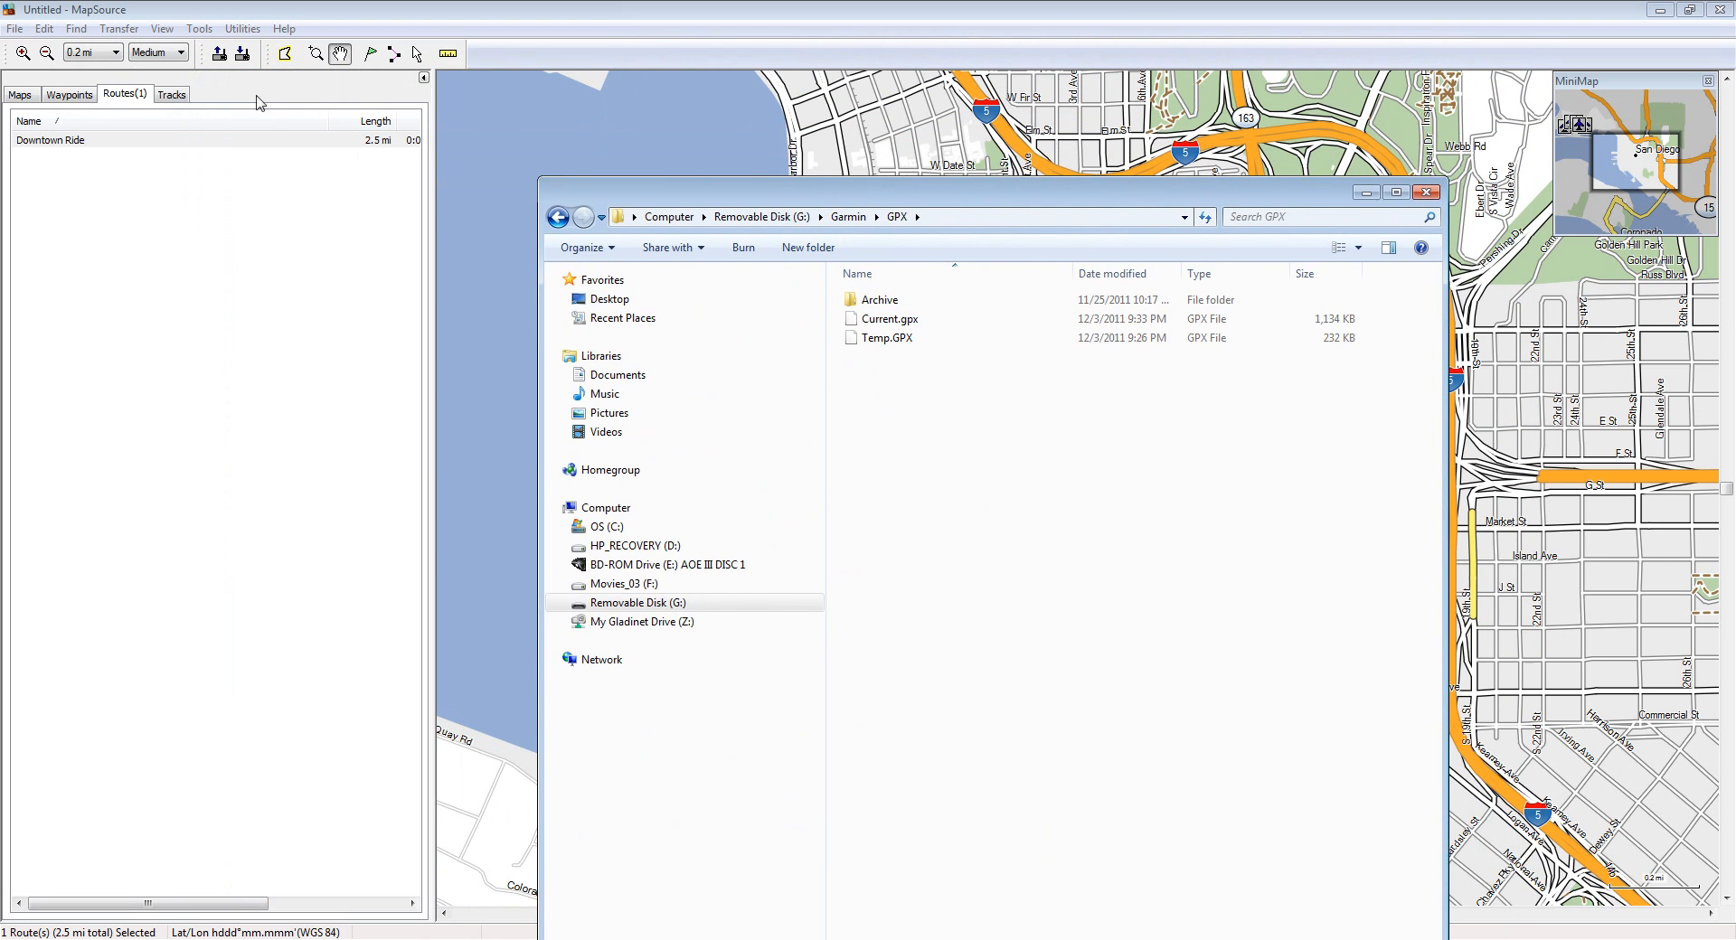
Step: Switch back to MapSource, choose GPS eXchange Format (*.gpx) as the save type for the route file, and cancel the save
{"action": "left_click", "coordinate": [12, 30]}
{"action": "left_click", "coordinate": [14, 28]}
{"action": "left_click", "coordinate": [40, 97]}
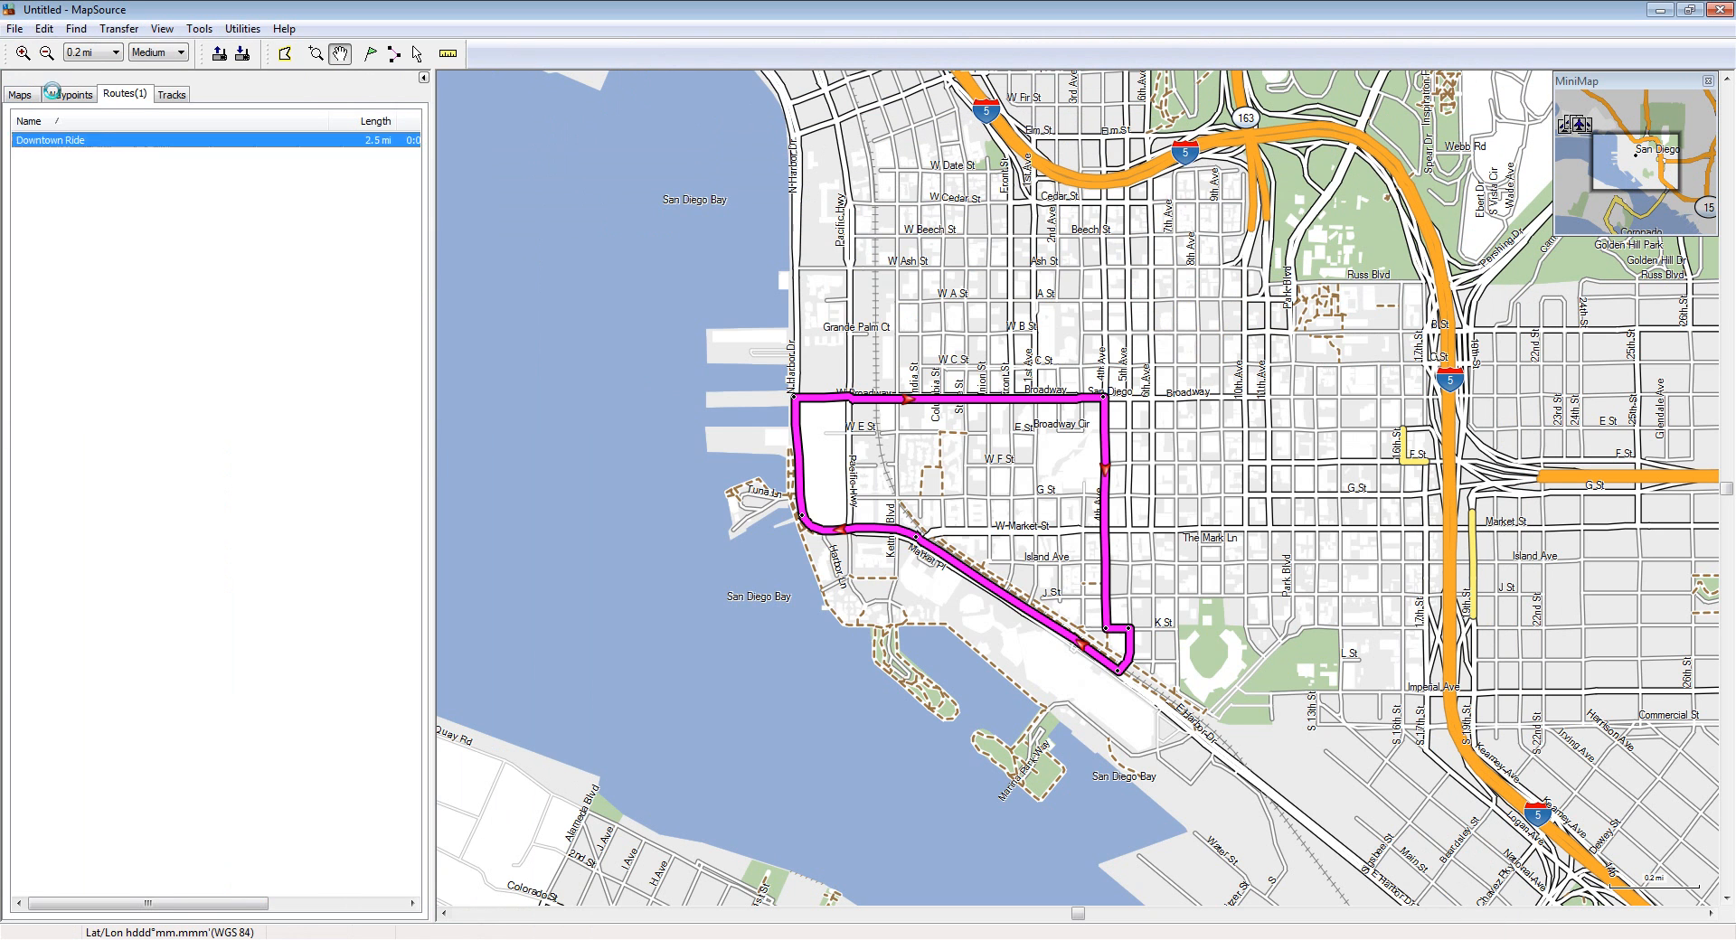
{"action": "left_click", "coordinate": [859, 640]}
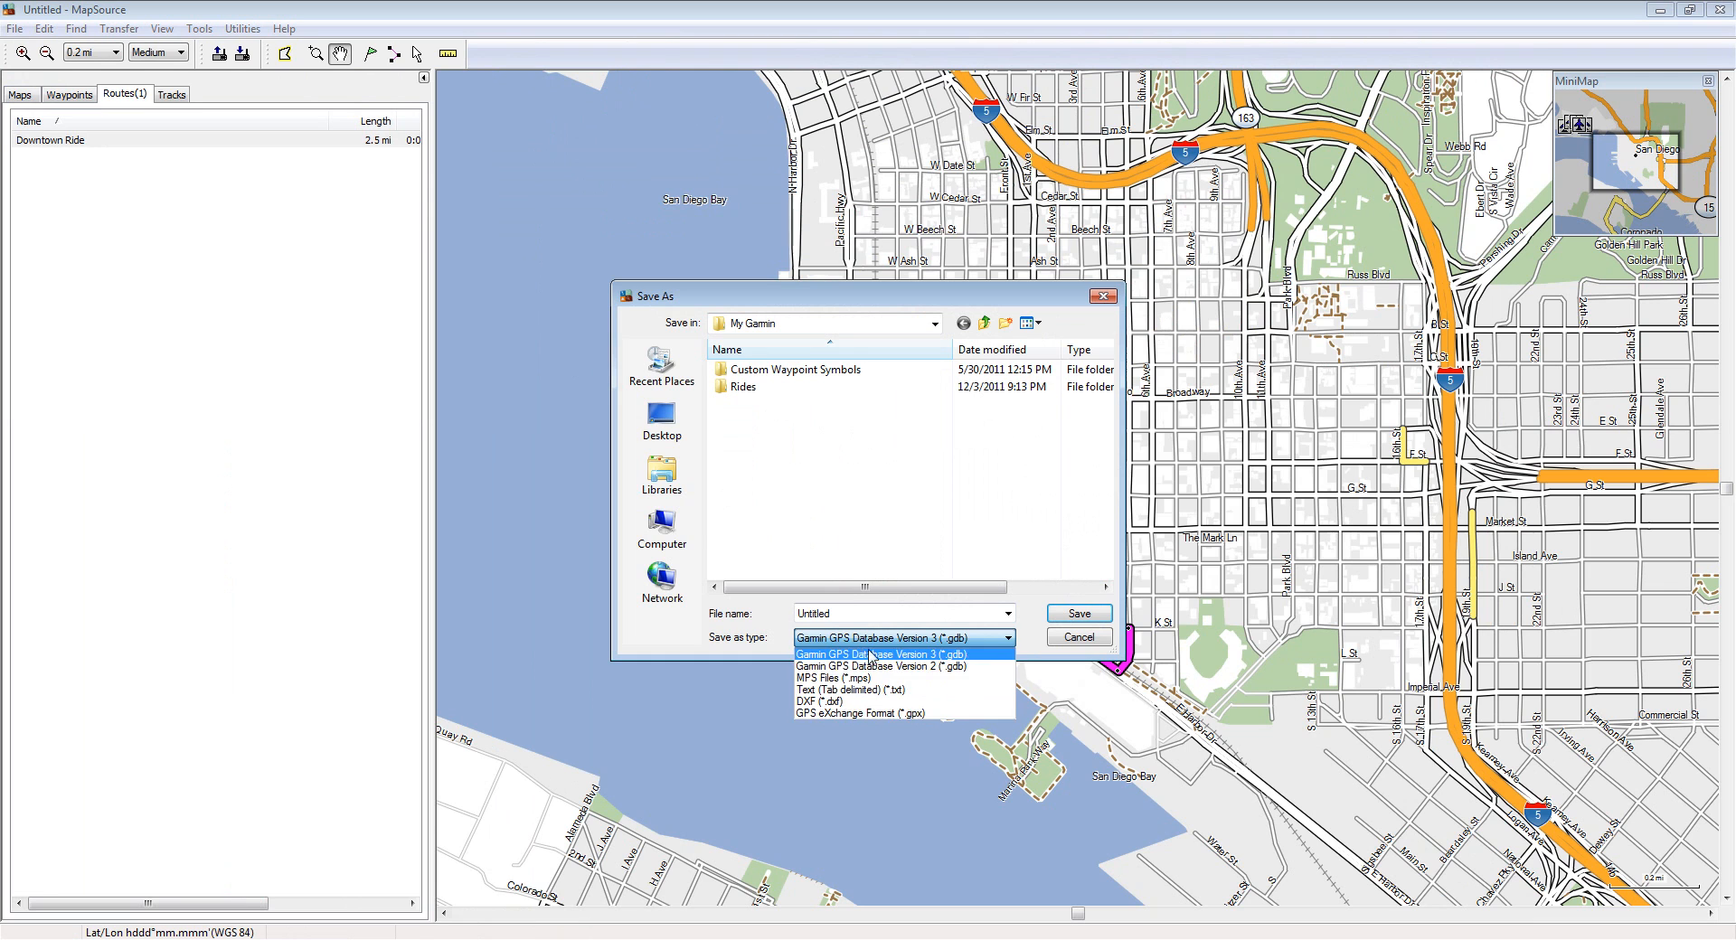
{"action": "left_click", "coordinate": [907, 714]}
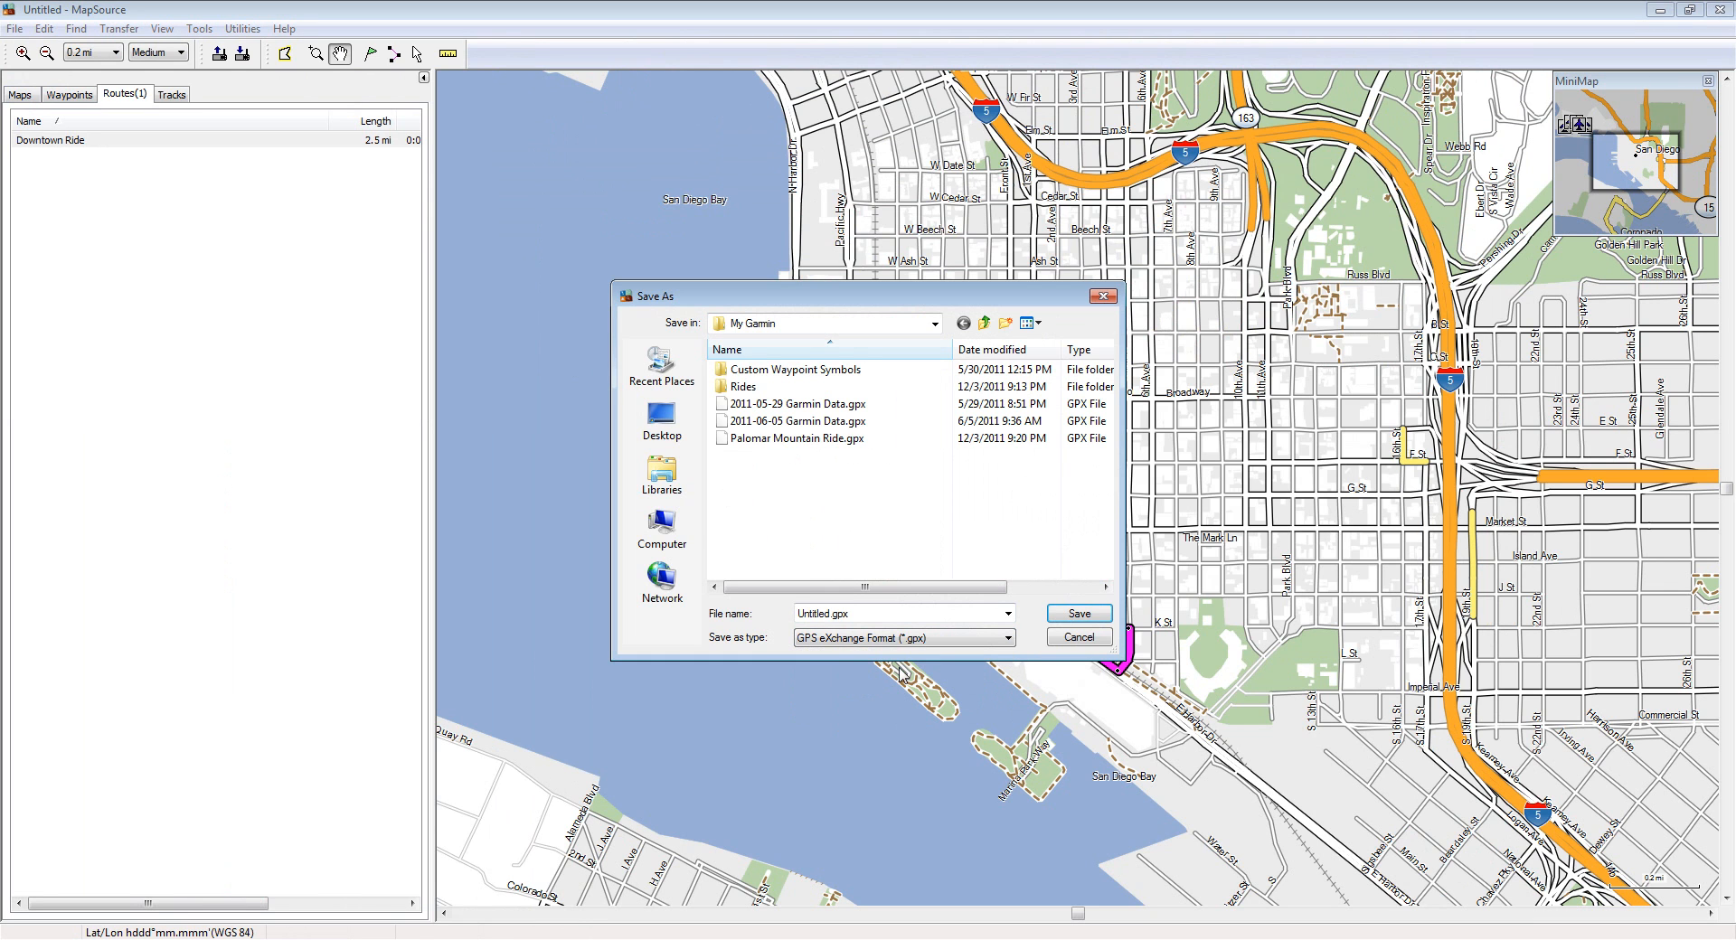
{"action": "left_click", "coordinate": [1080, 637]}
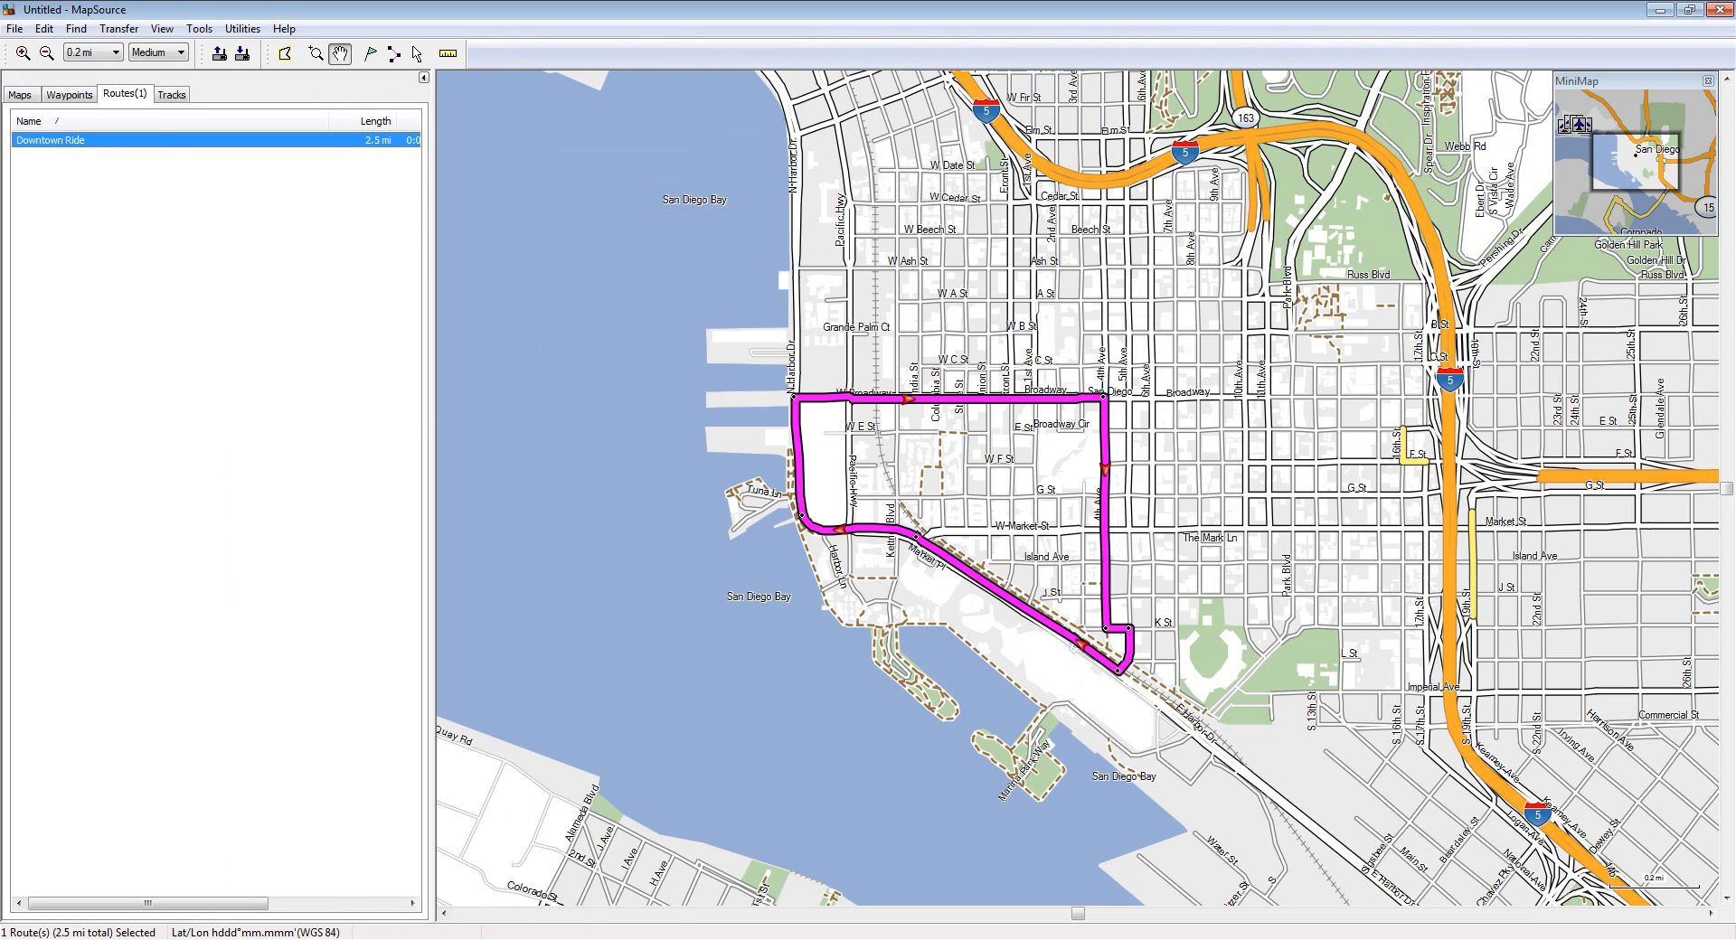
Step: Close the device's GPX folder window and deselect the Downtown Ride route in MapSource
{"action": "key", "text": "alt+Tab"}
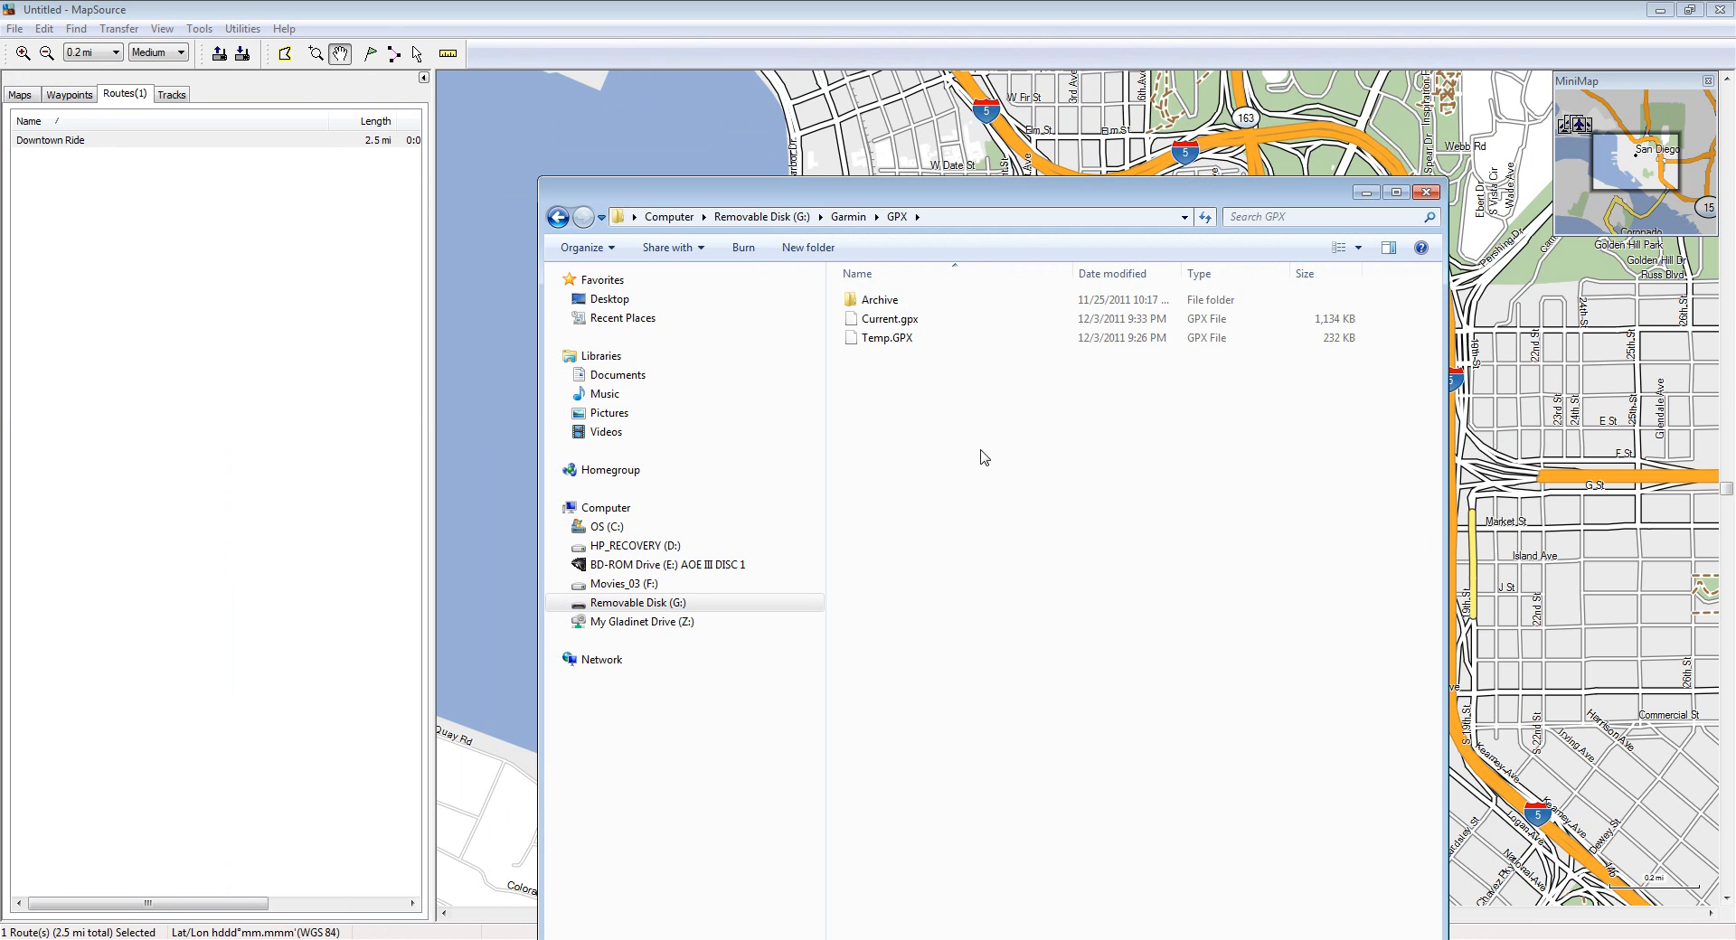
{"action": "left_click", "coordinate": [1427, 192]}
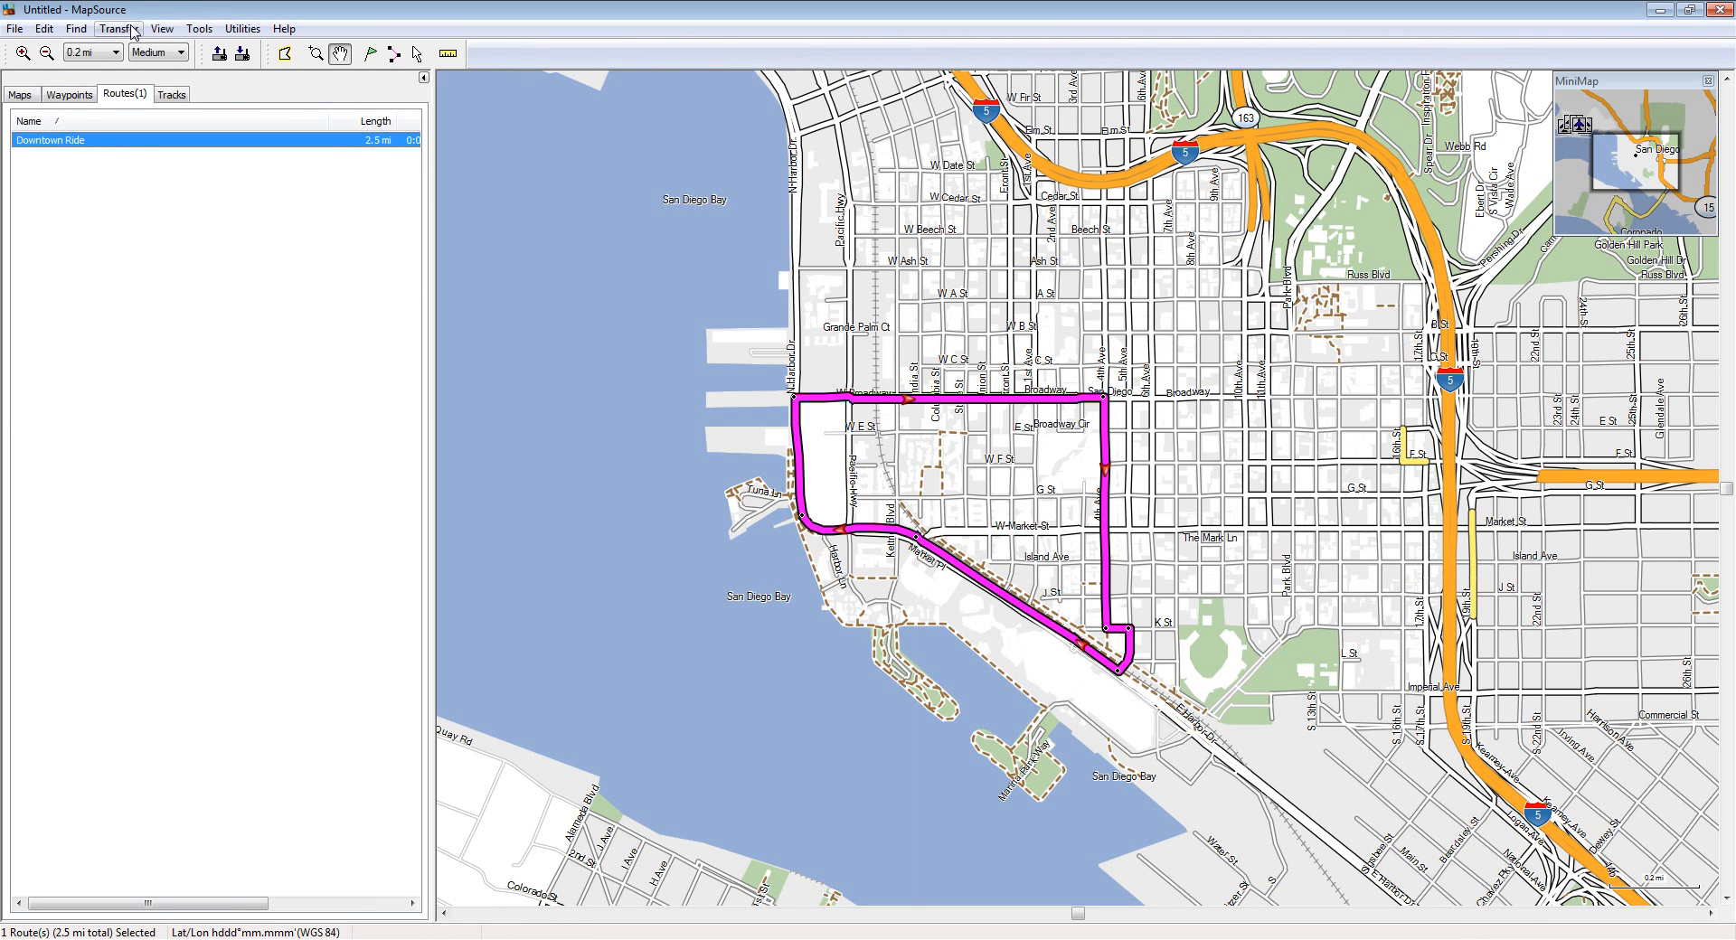
{"action": "left_click", "coordinate": [132, 31]}
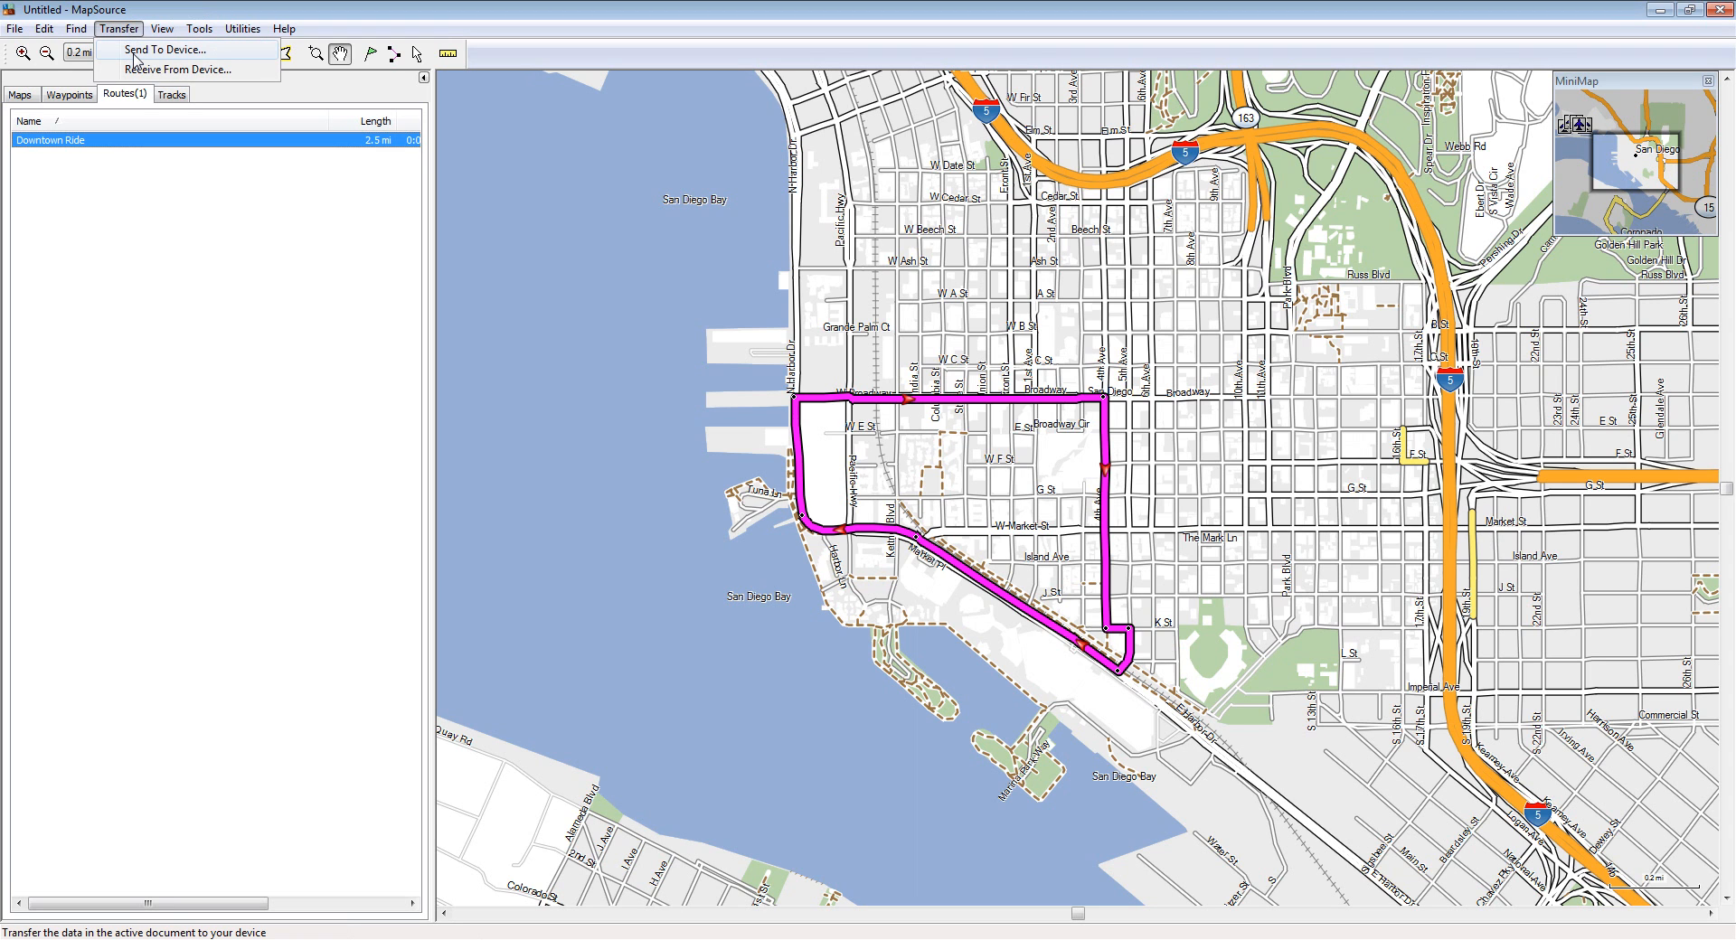
{"action": "key", "text": "Escape"}
{"action": "left_click", "coordinate": [235, 452]}
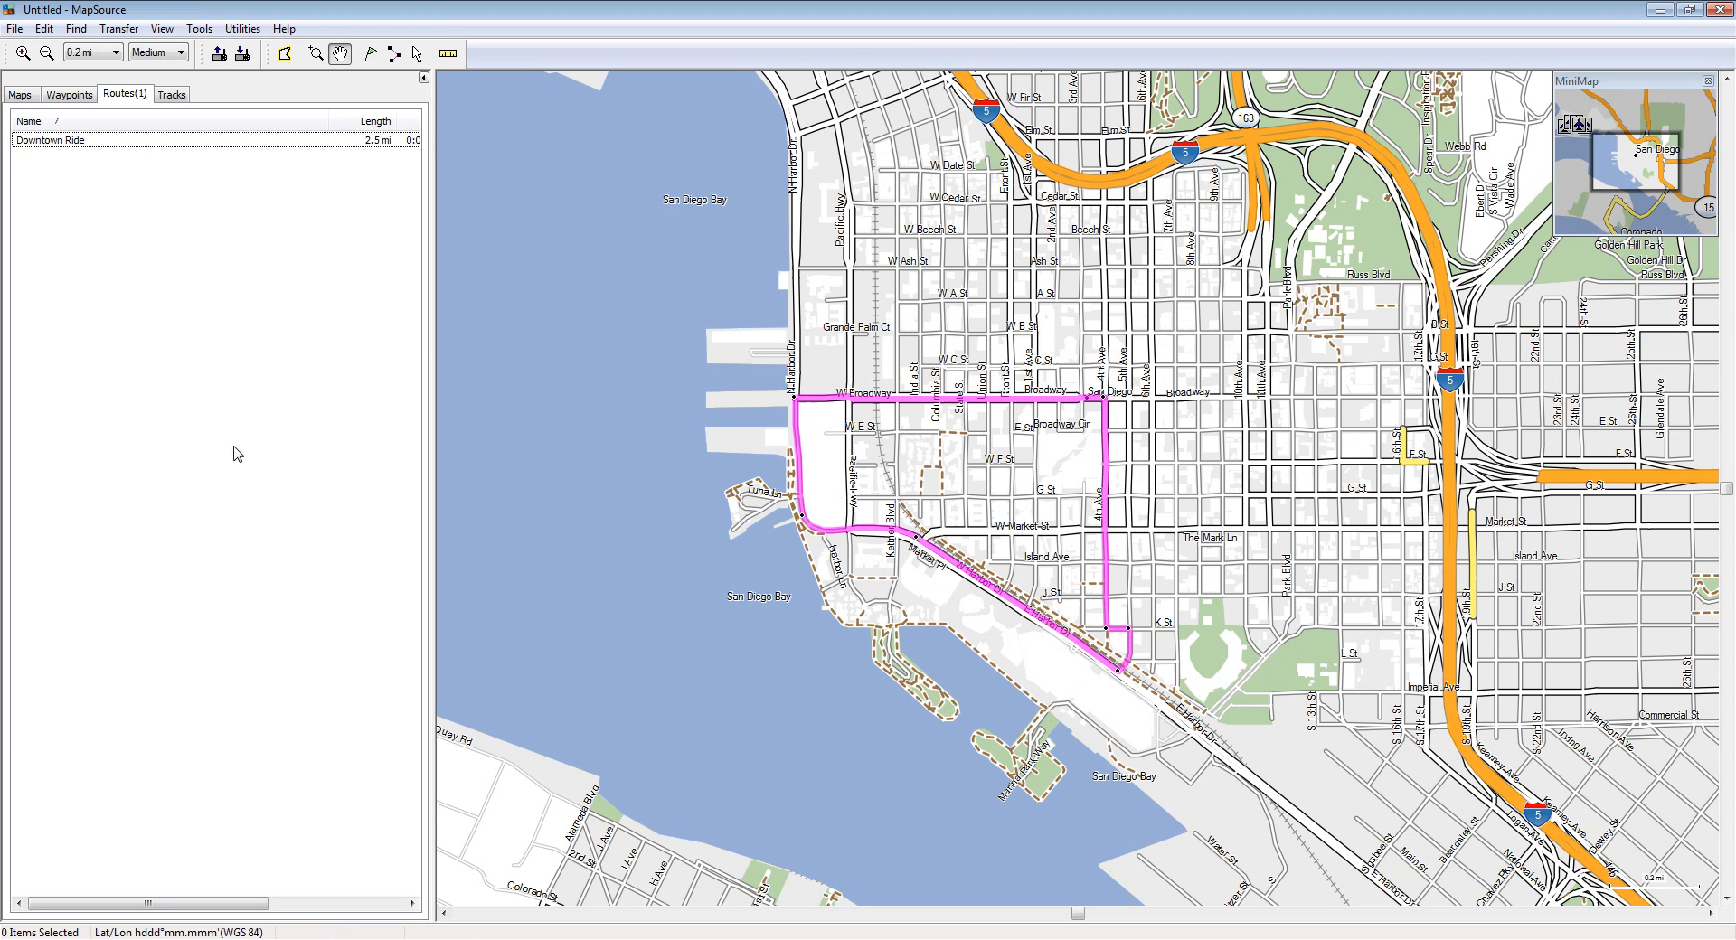